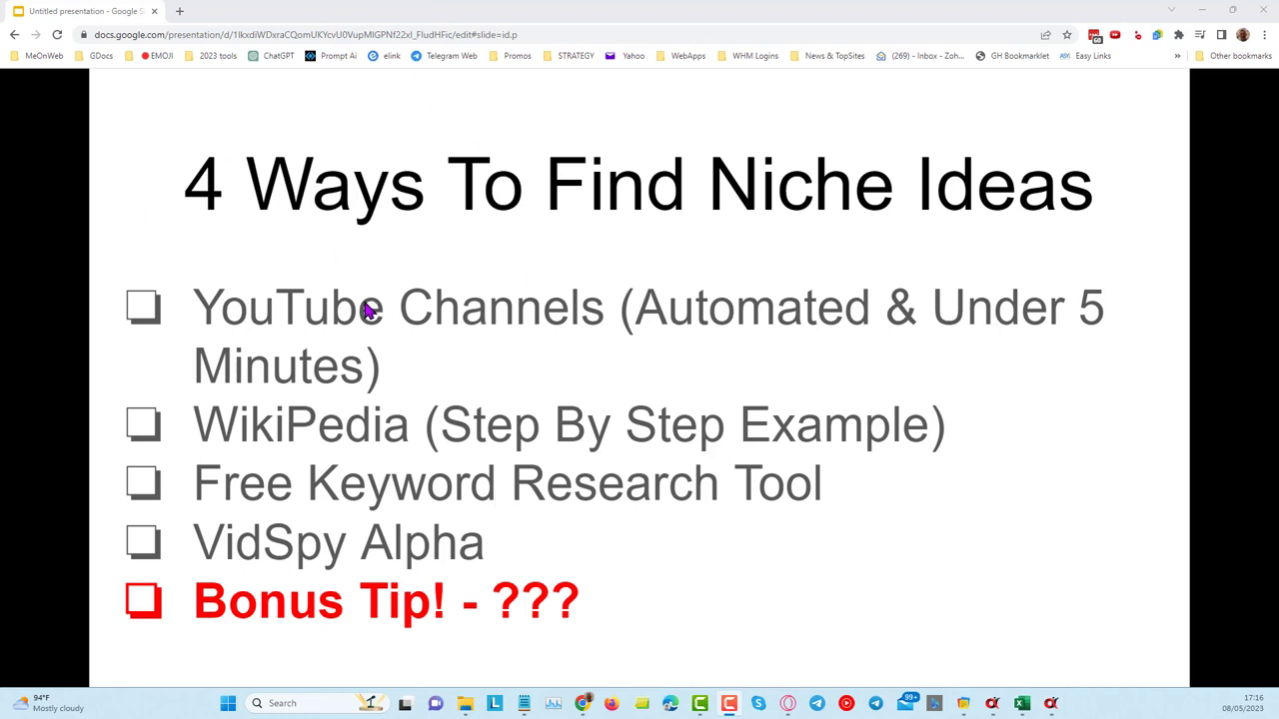
Minimize Chrome so the VidCurate Alpha window is visible.
click(1201, 12)
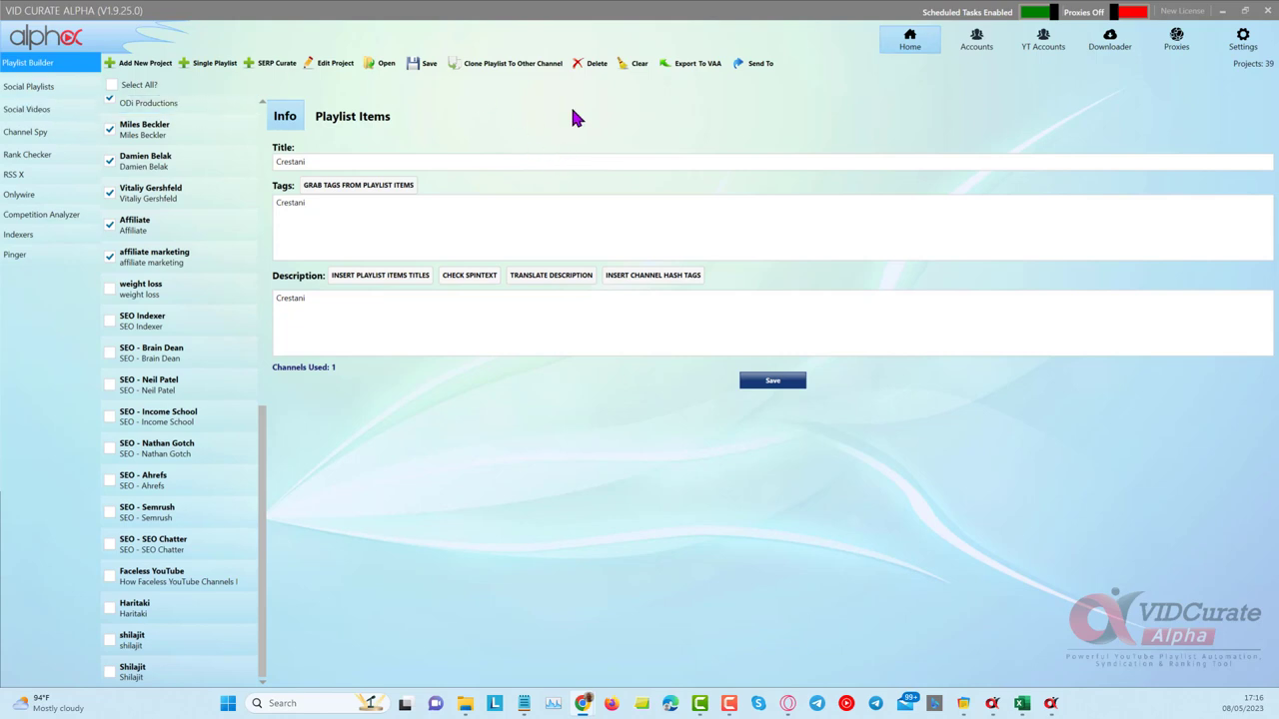
Start a new project and paste 'Plantar Fasciitis' as its name, playlist title, description and tags.
click(141, 65)
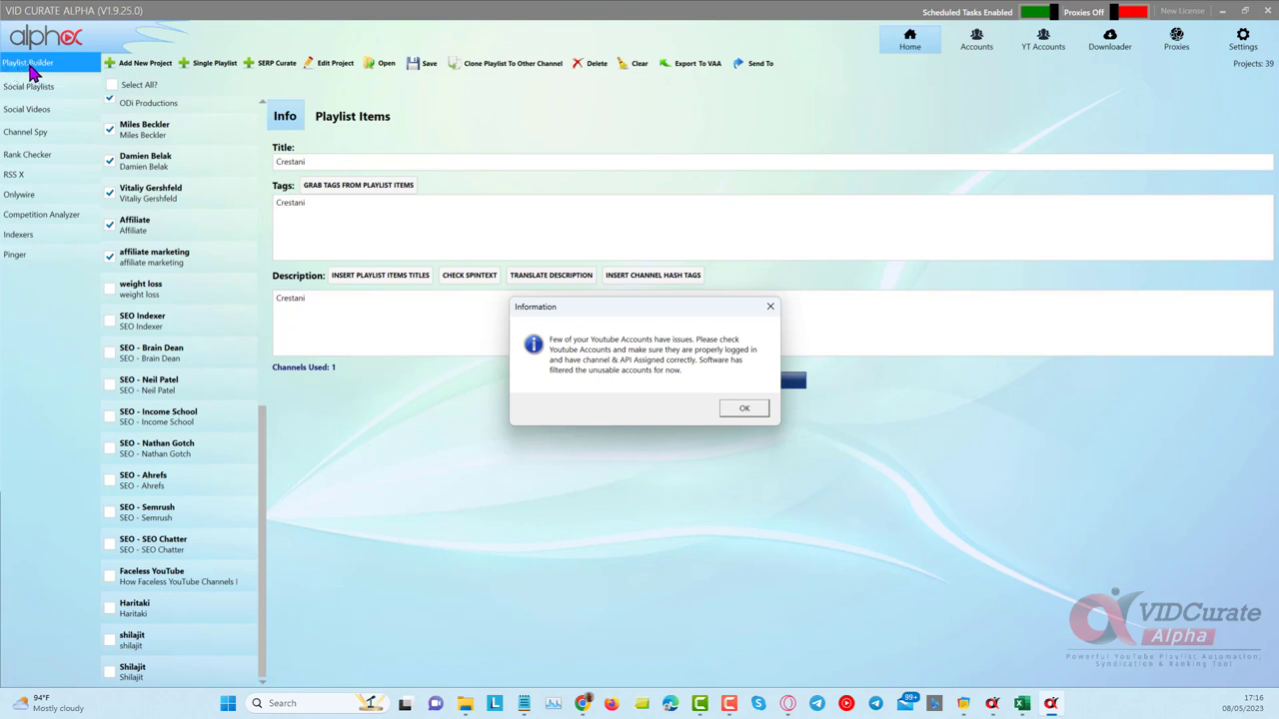
click(727, 409)
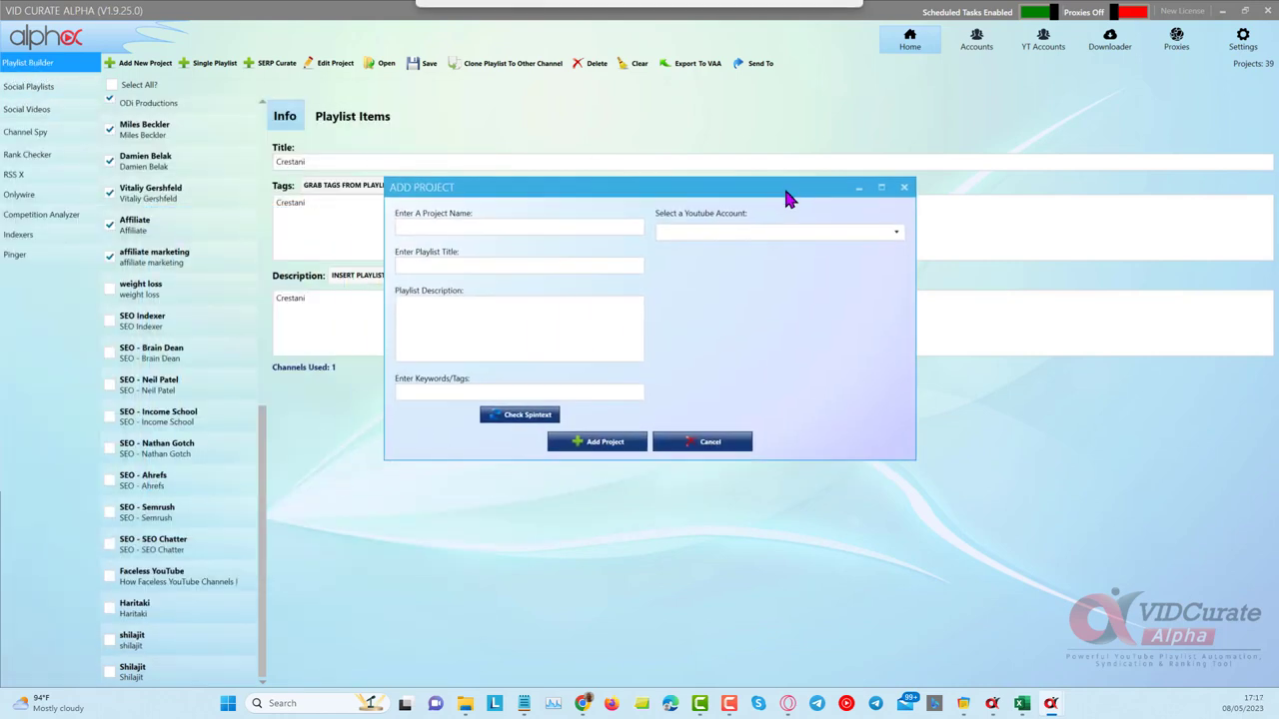
right_click(483, 224)
click(540, 280)
right_click(471, 264)
click(504, 317)
right_click(475, 320)
click(504, 367)
right_click(445, 394)
click(476, 447)
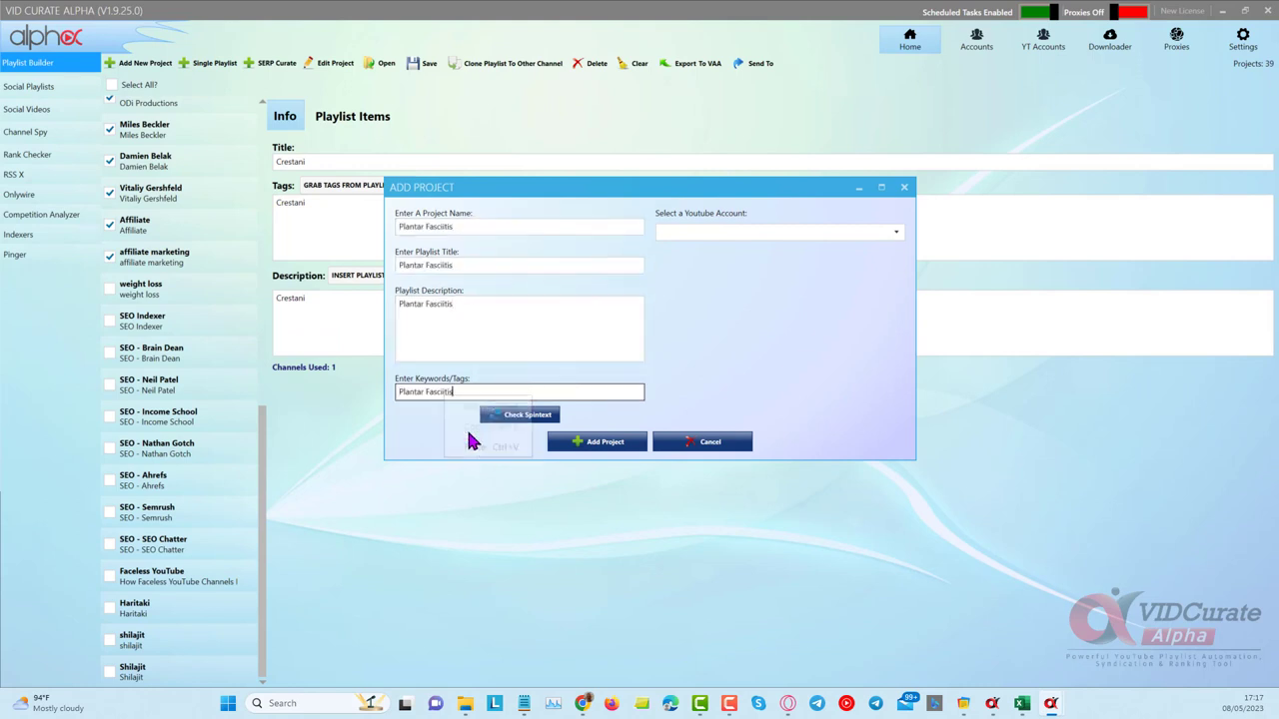
Link the project to the YouTube account and create it.
click(739, 228)
click(774, 381)
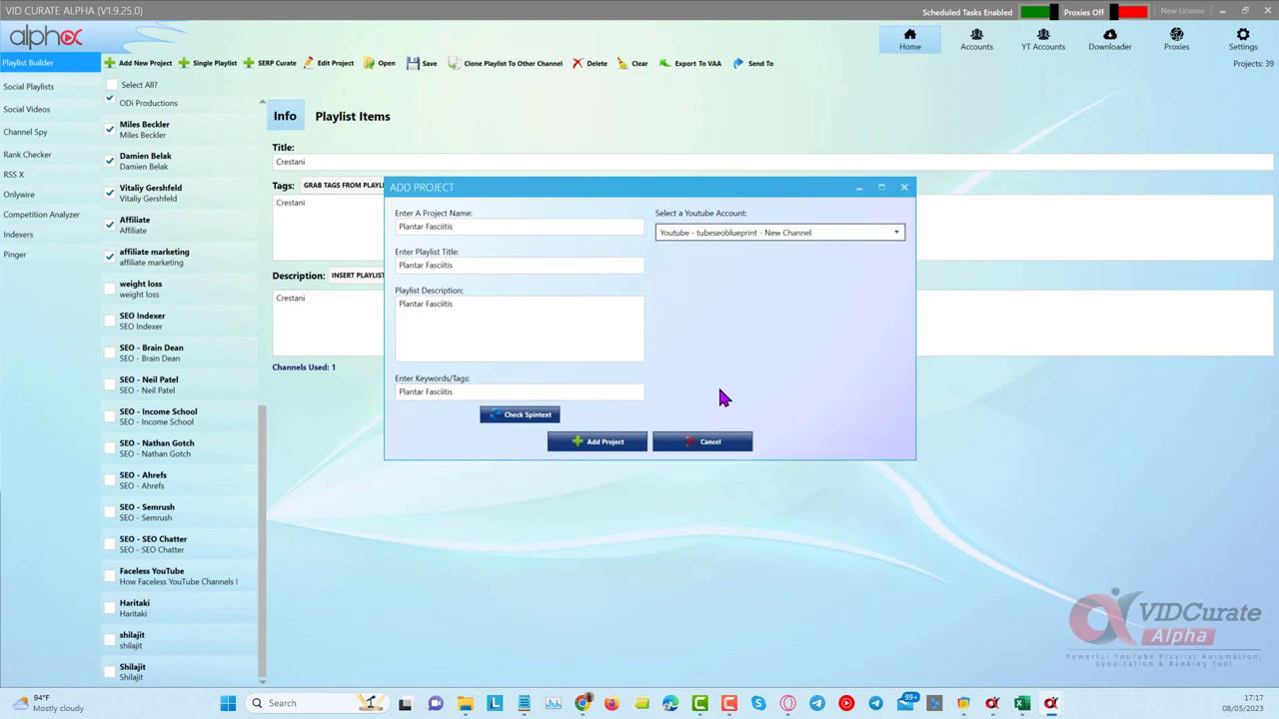
click(593, 445)
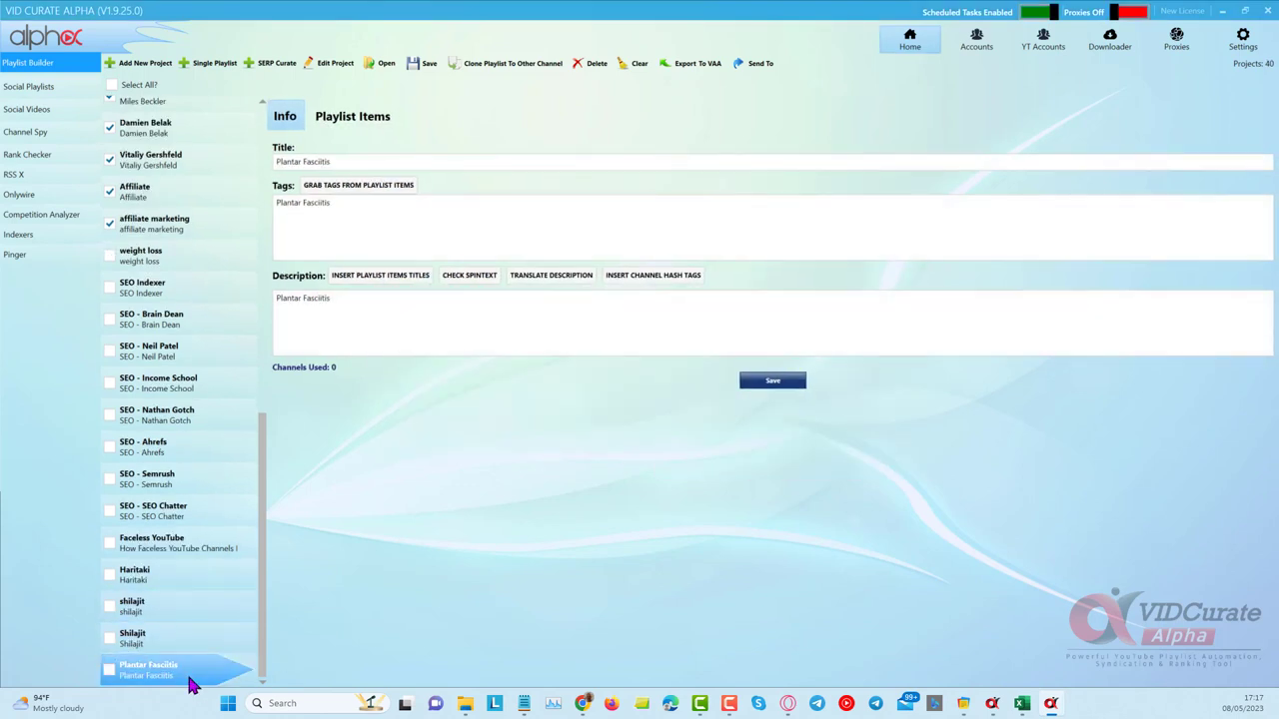
From Playlist Items, open Search And Add and search YouTube for 'Plantar Fasciitis'.
click(338, 120)
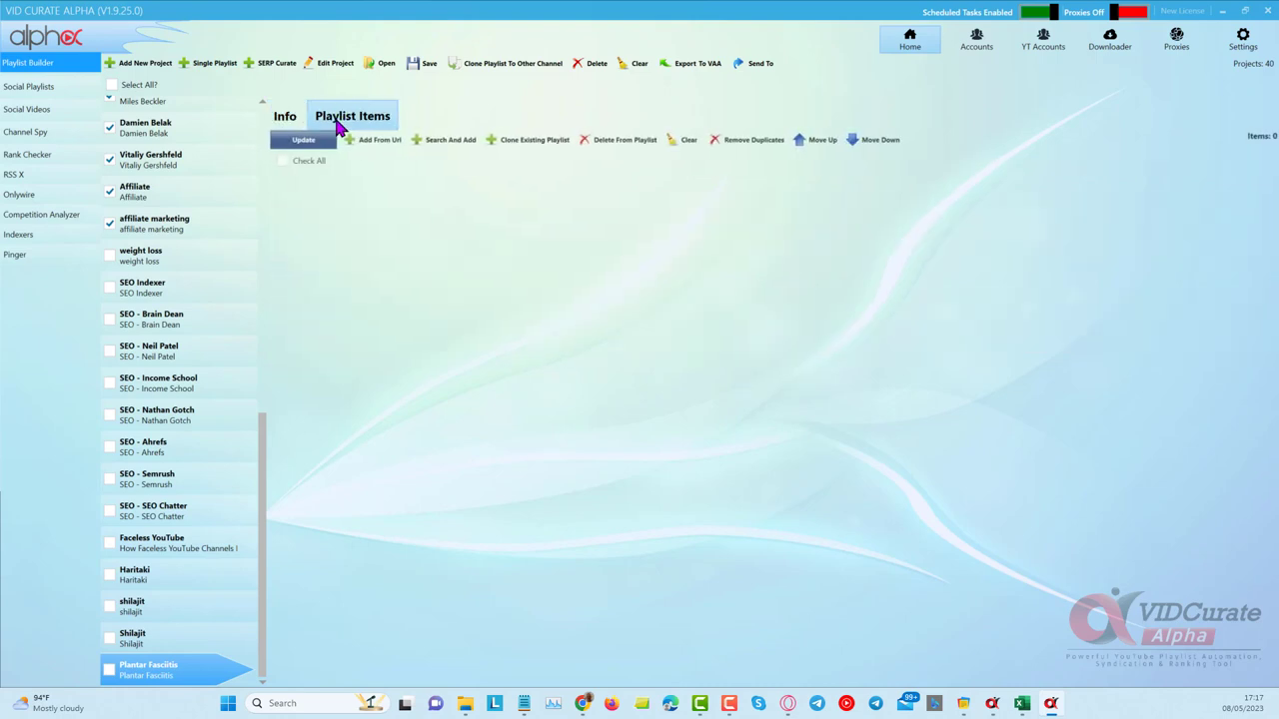
click(455, 142)
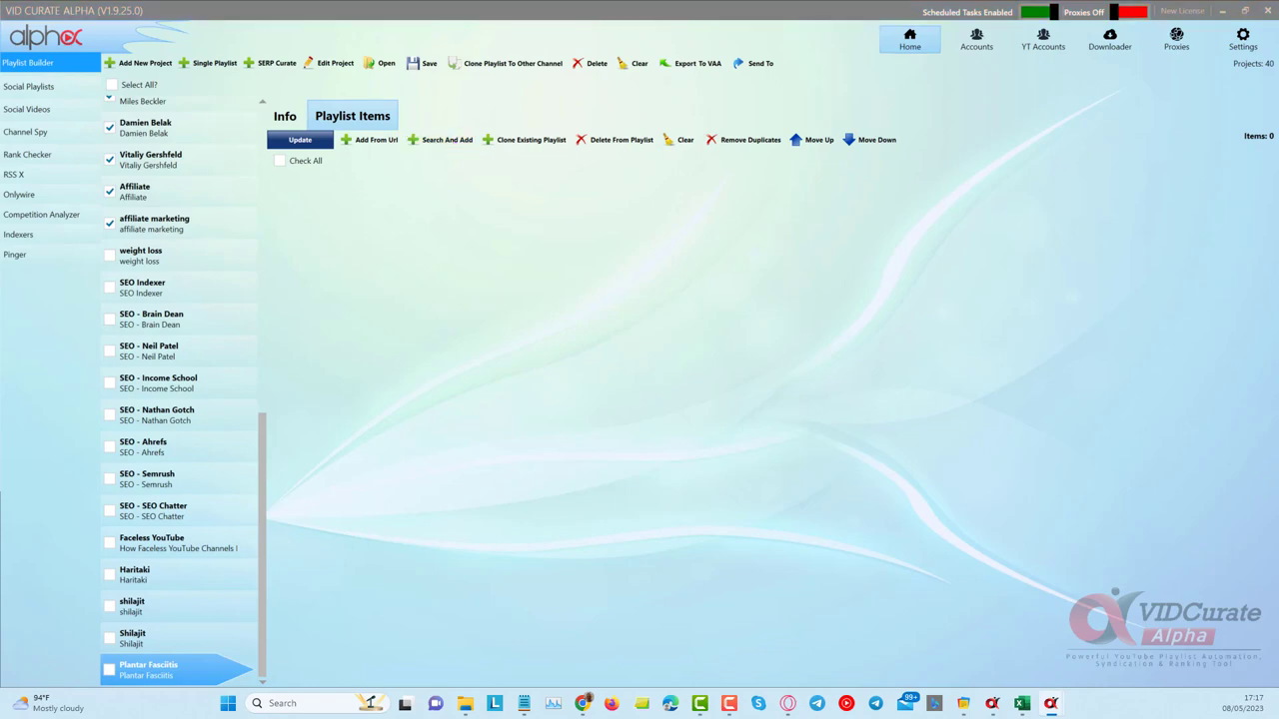
drag(785, 265, 976, 210)
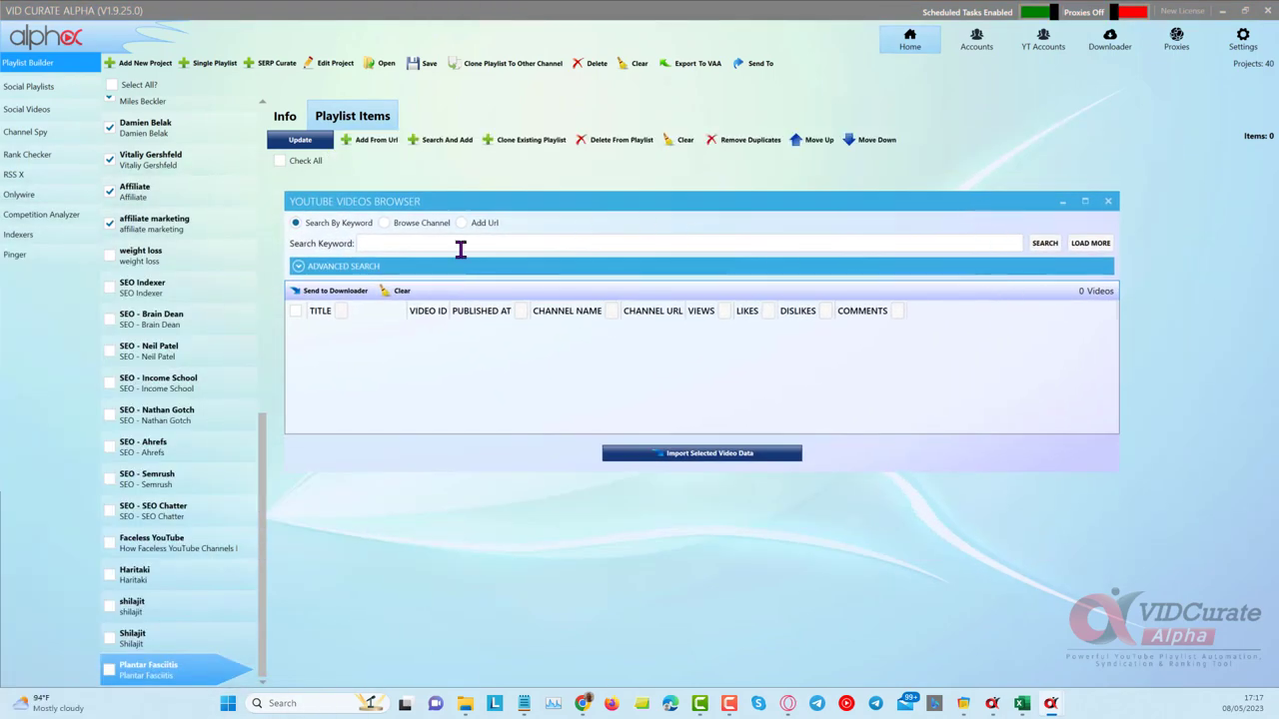
click(399, 243)
right_click(400, 242)
click(454, 304)
click(297, 267)
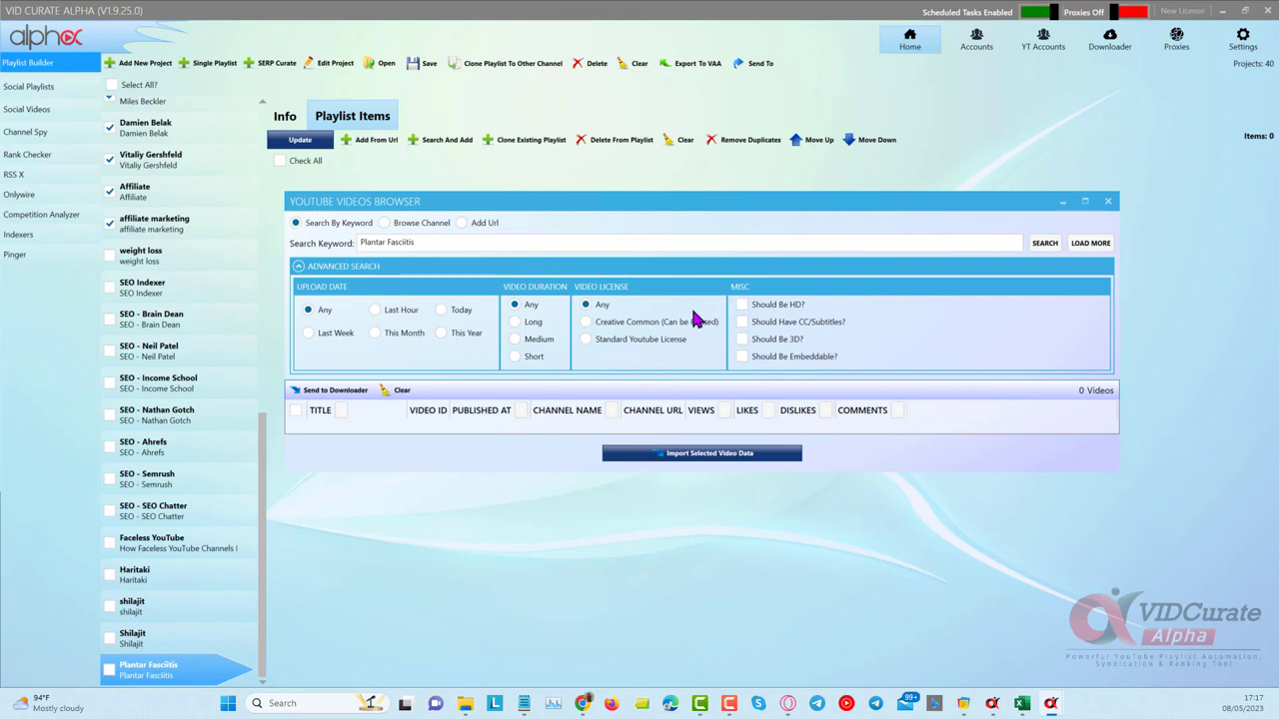
click(300, 267)
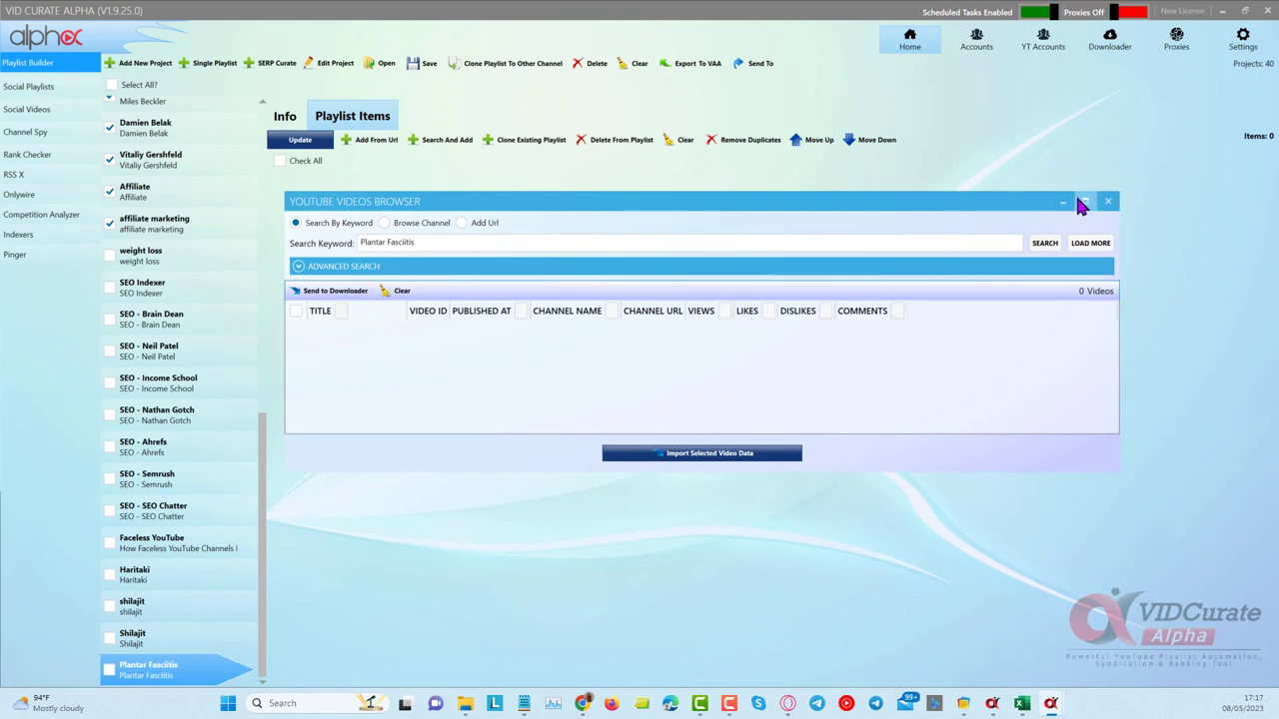
click(1046, 249)
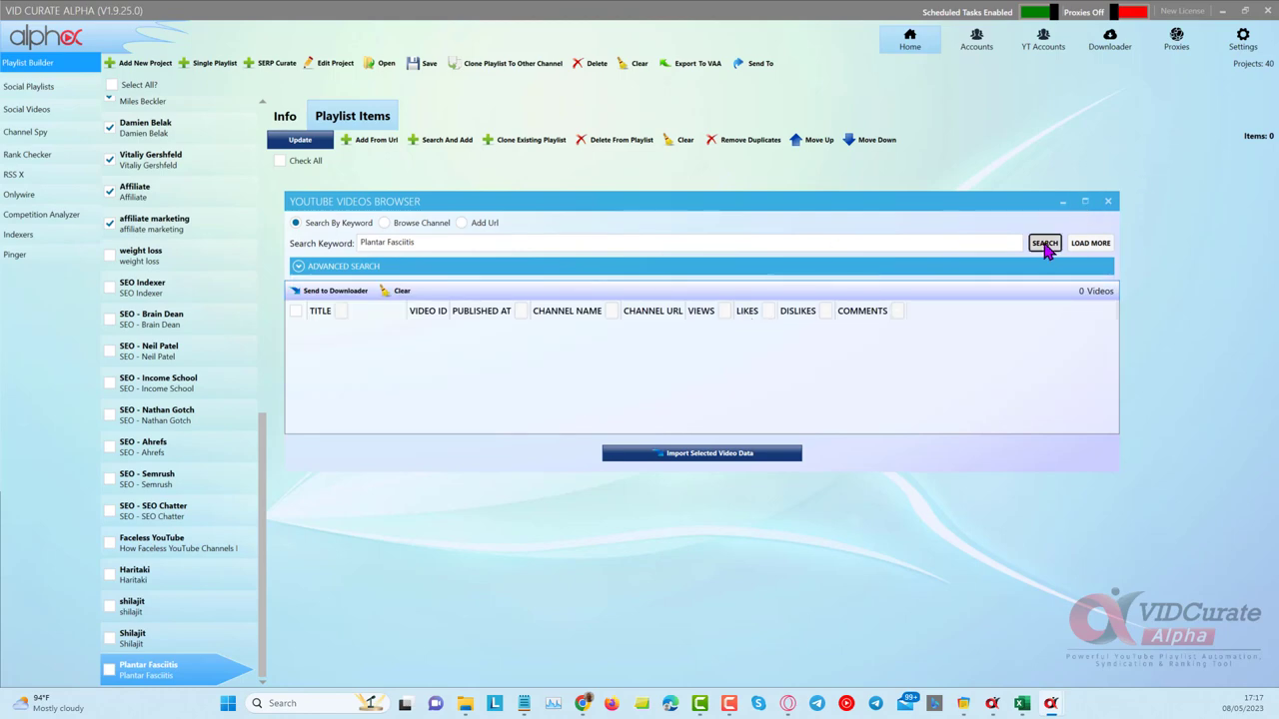
Rerun the search full screen and sort results by views, most viewed first.
click(678, 400)
click(1044, 243)
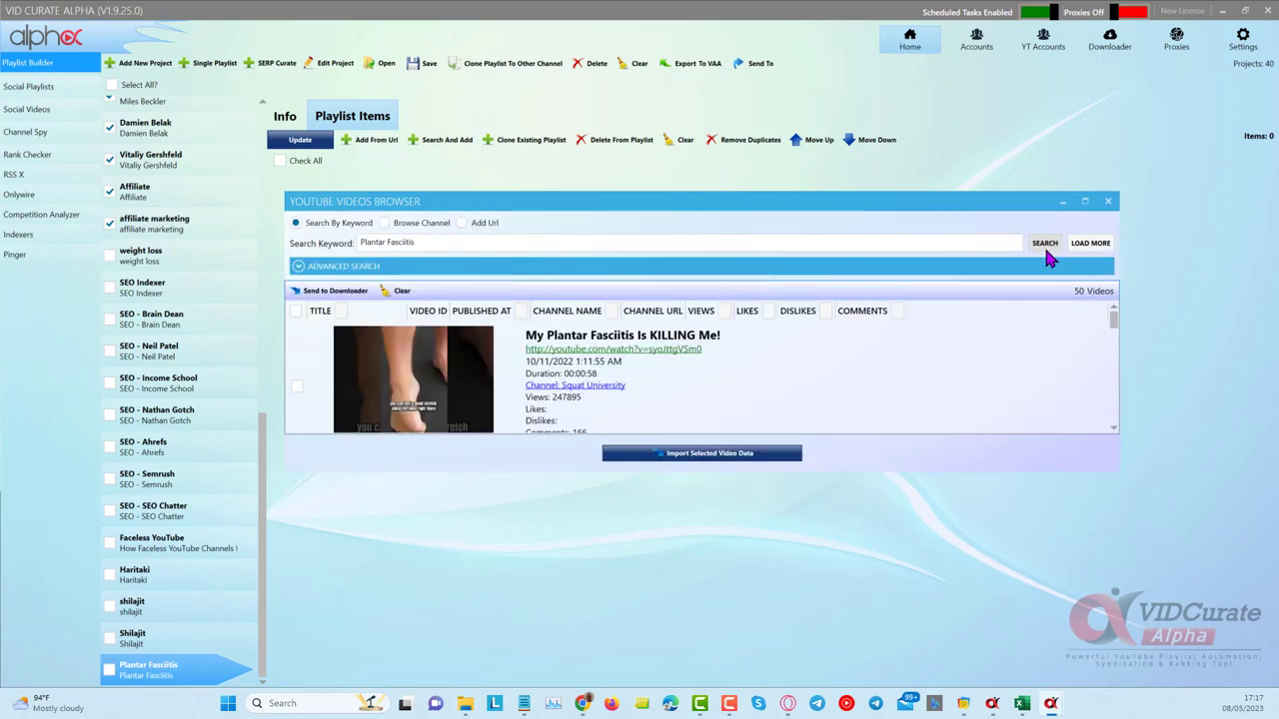
click(1085, 201)
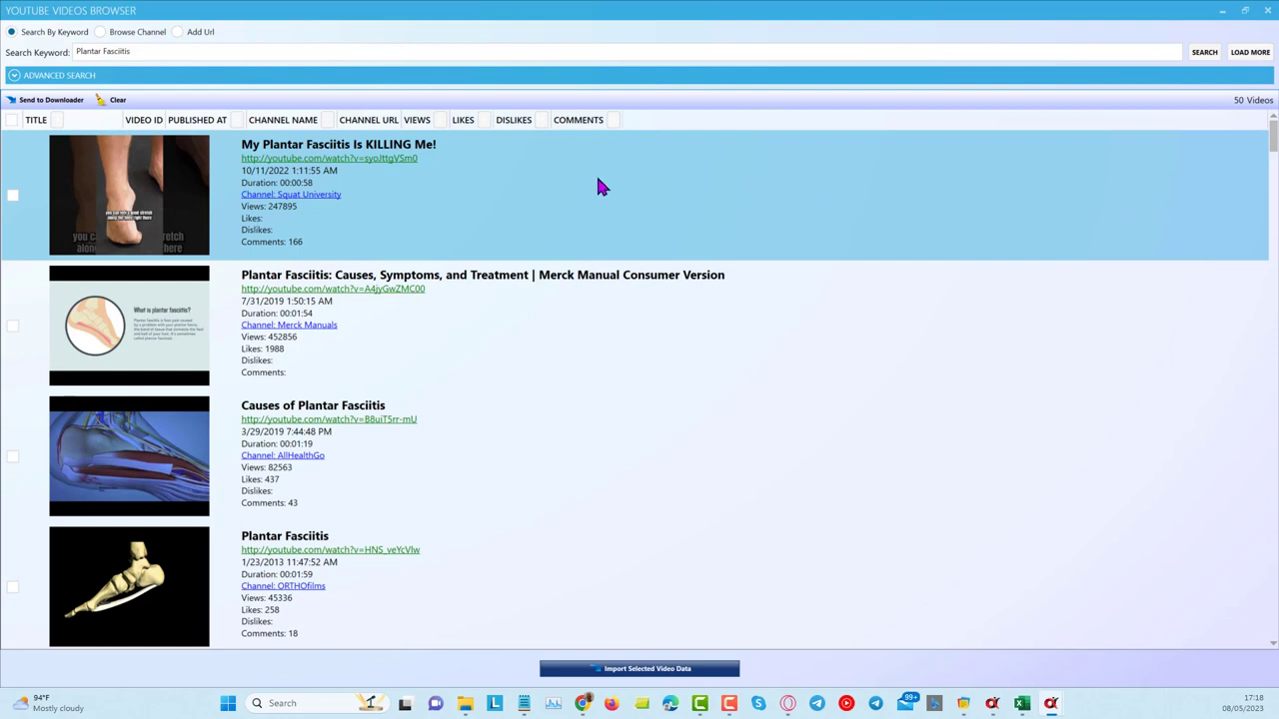
click(418, 122)
click(418, 122)
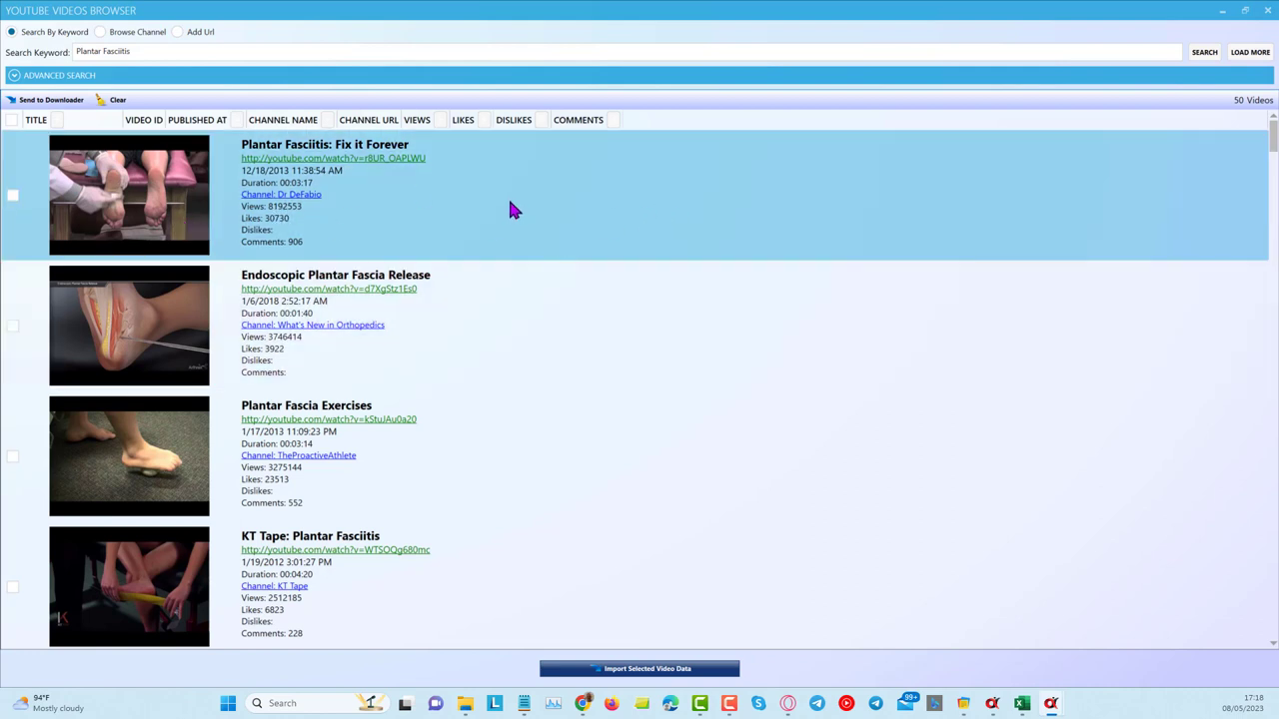
Tick eight top videos, from 'Fix it Forever' to 'Instant Pain Relief', and import them.
click(13, 195)
click(13, 327)
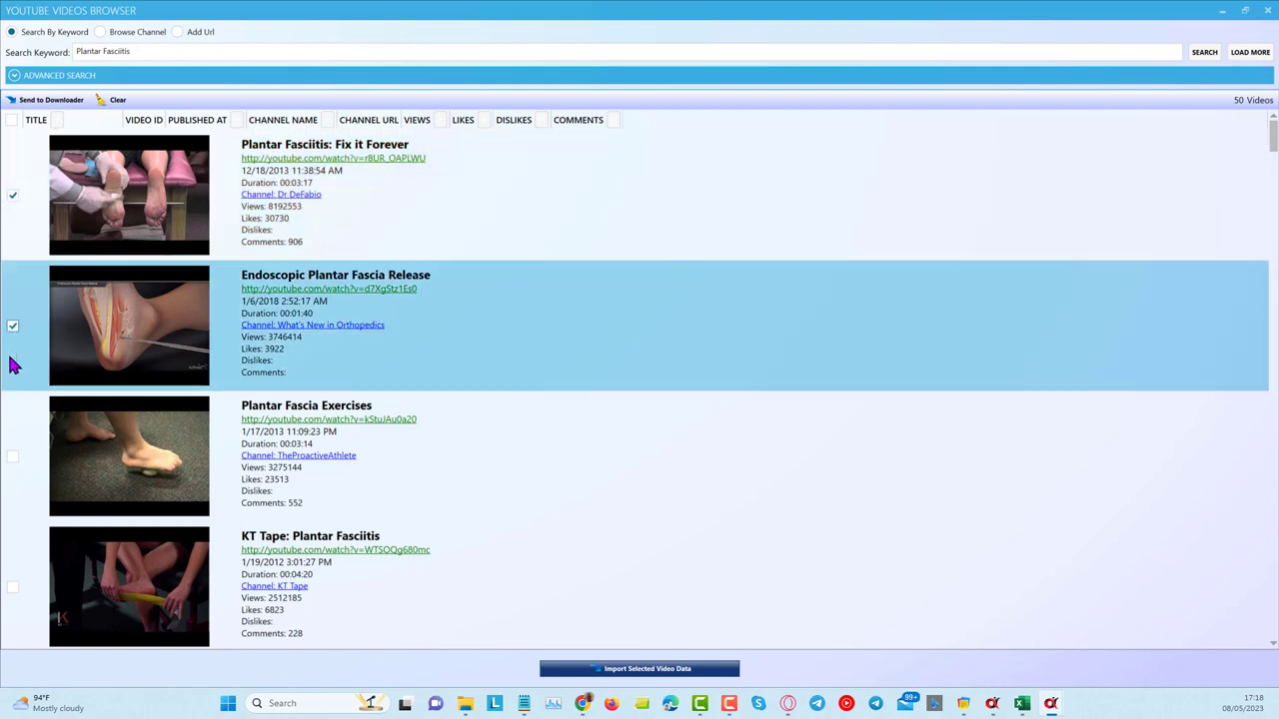
click(13, 458)
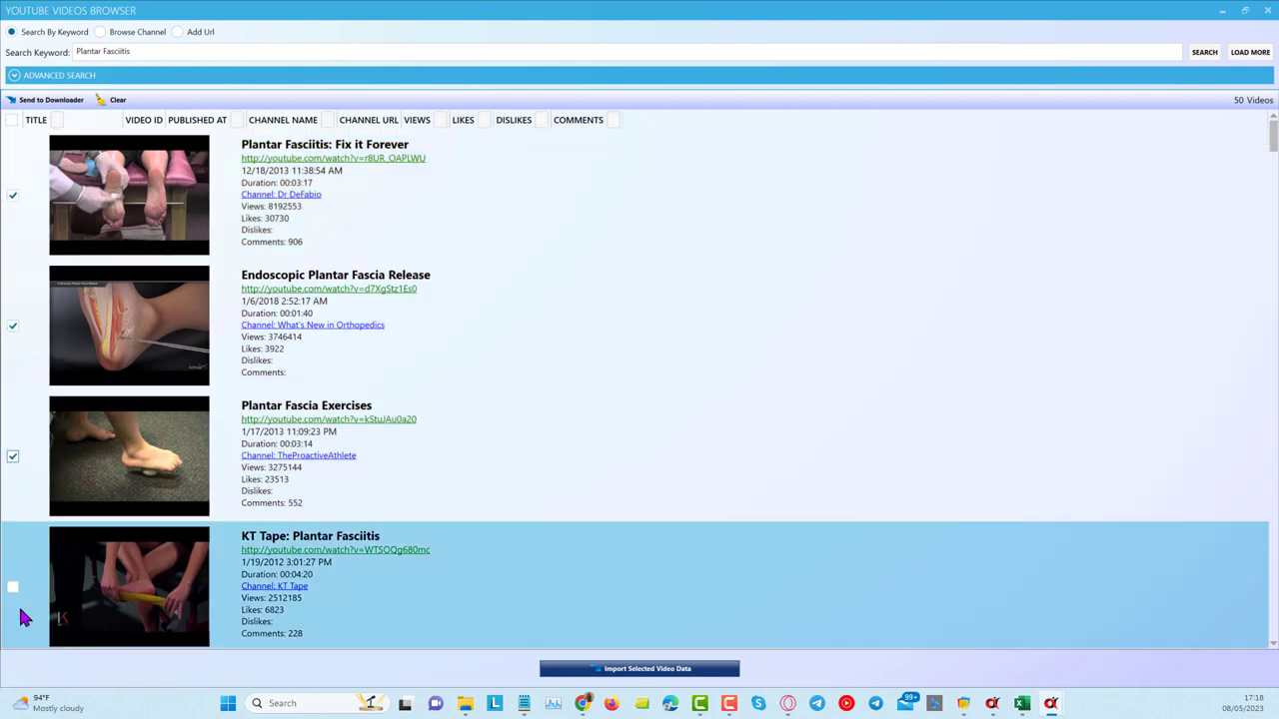
scroll(15, 597, down, 1)
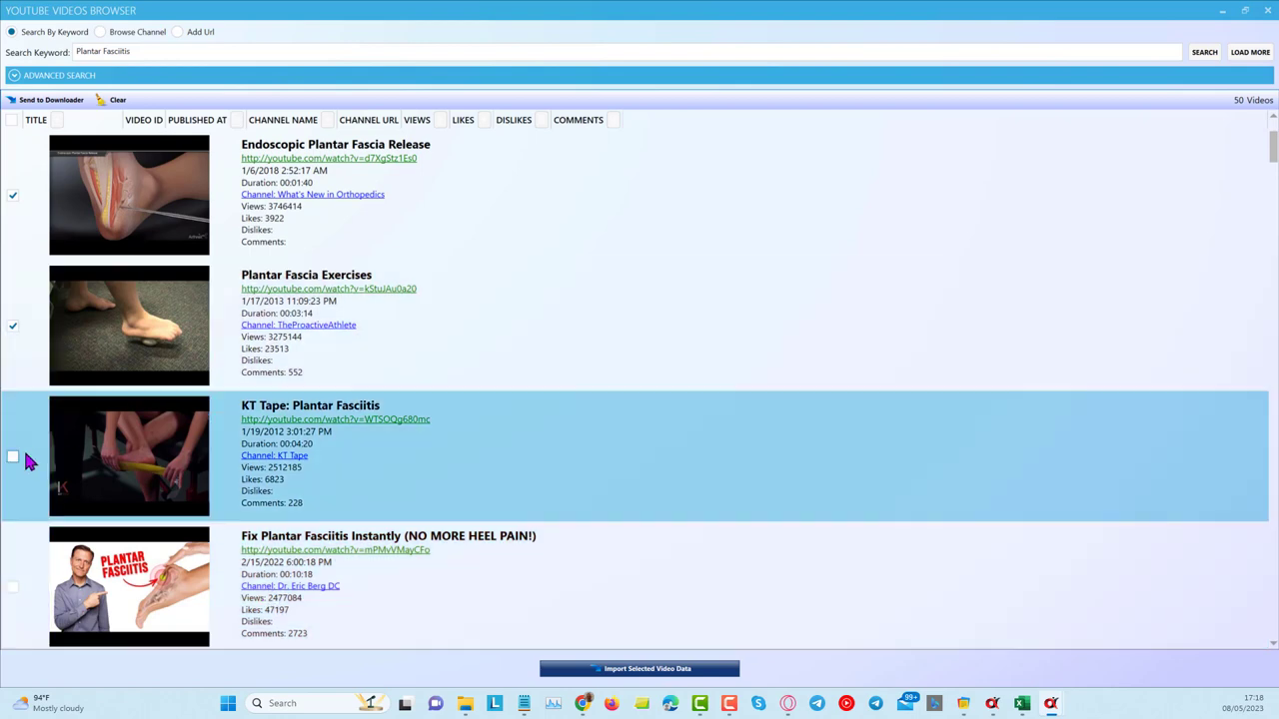
click(13, 460)
scroll(14, 593, down, 1)
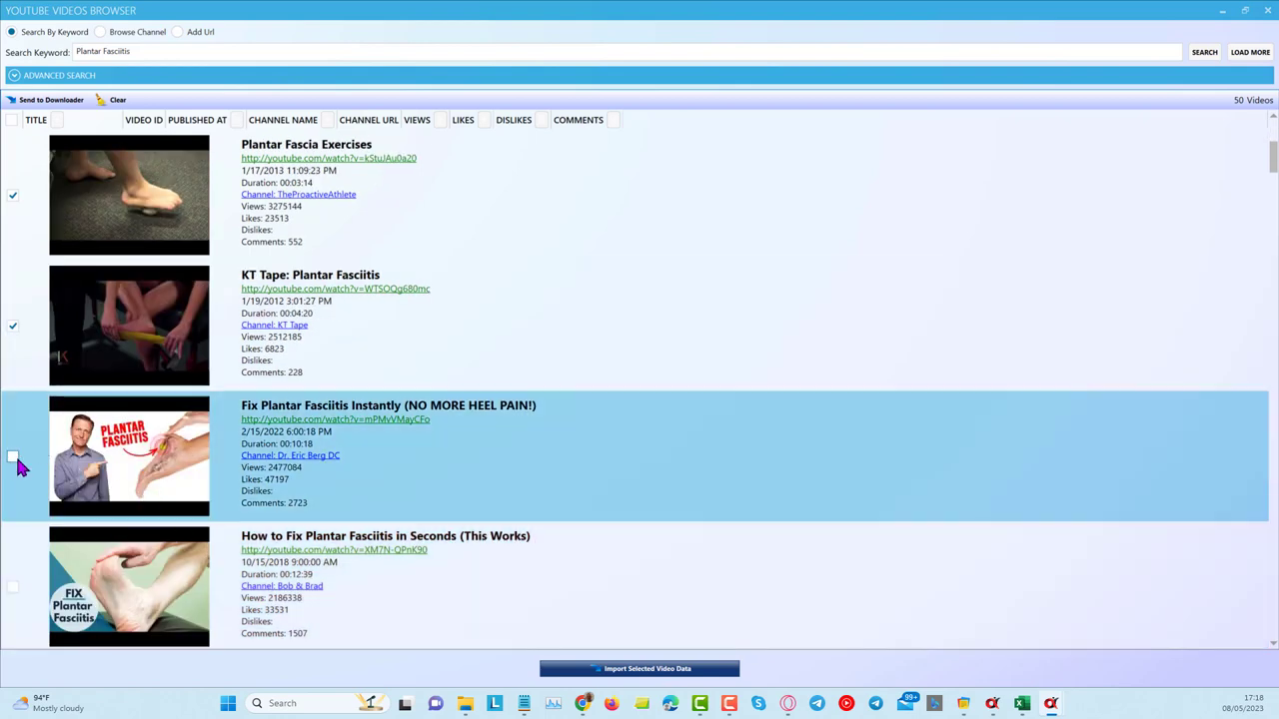
click(13, 458)
scroll(16, 597, down, 1)
click(13, 456)
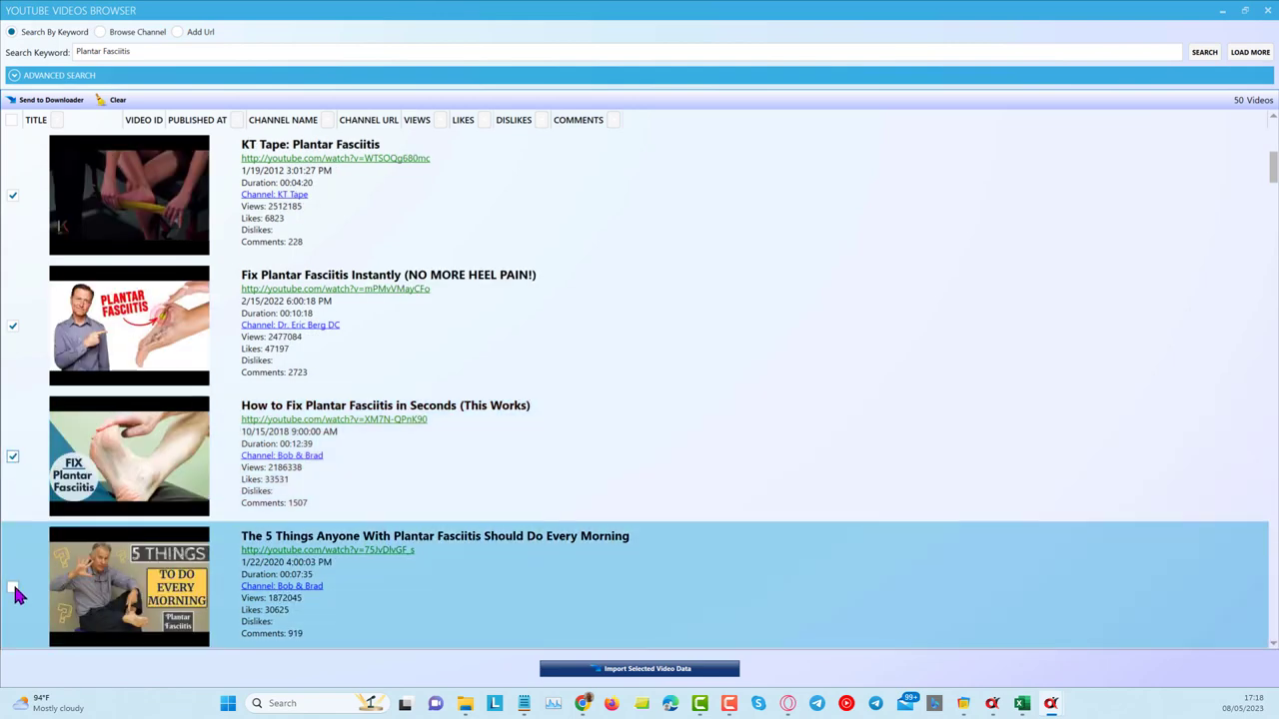
scroll(17, 589, down, 1)
click(13, 456)
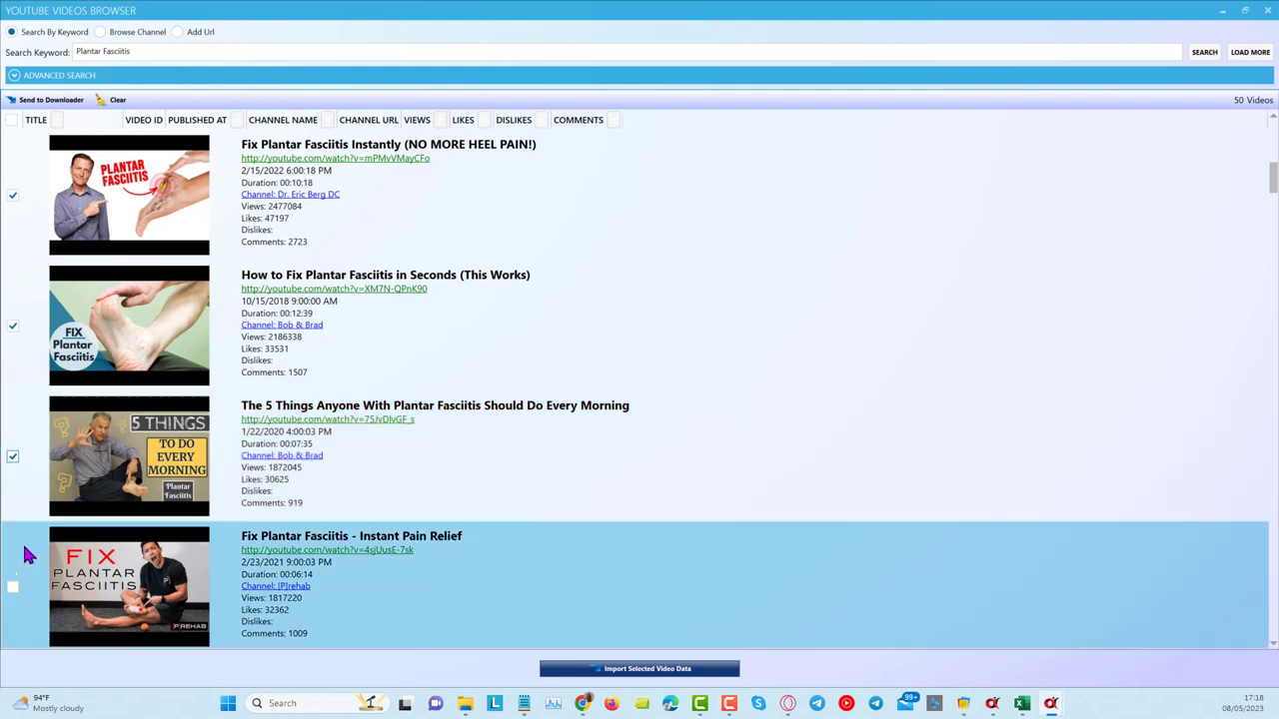
scroll(14, 593, down, 1)
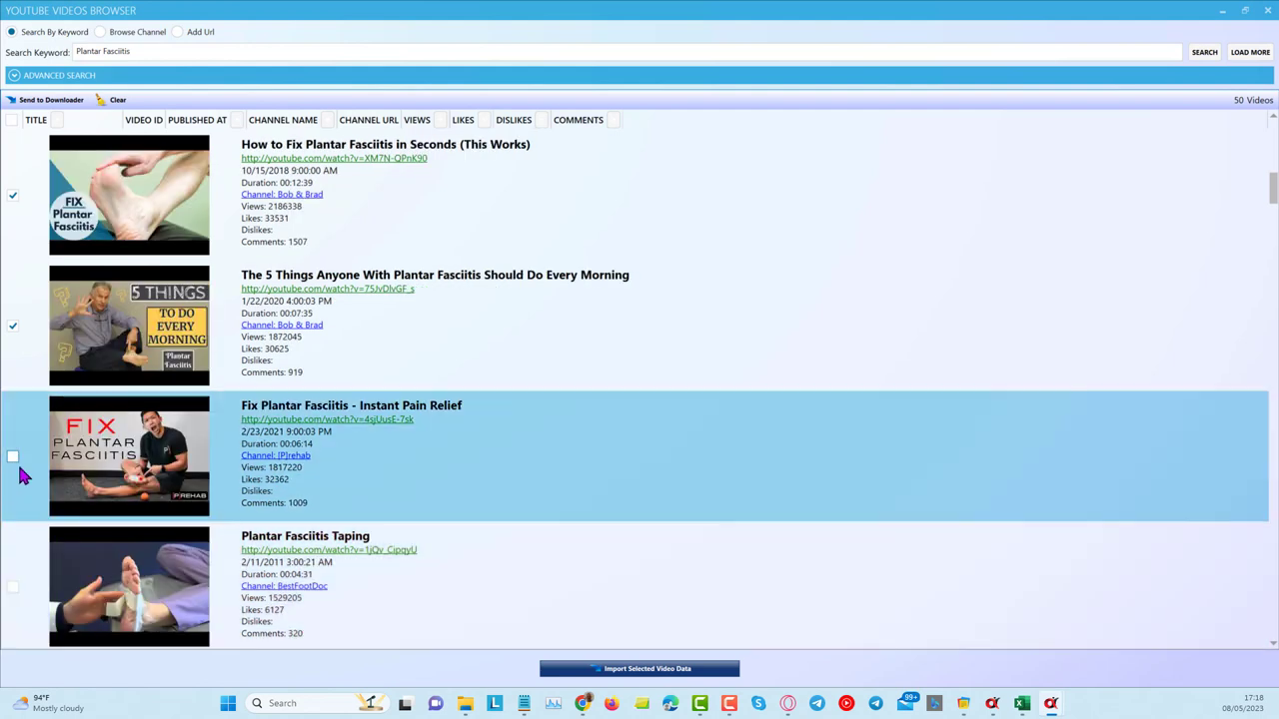
click(13, 458)
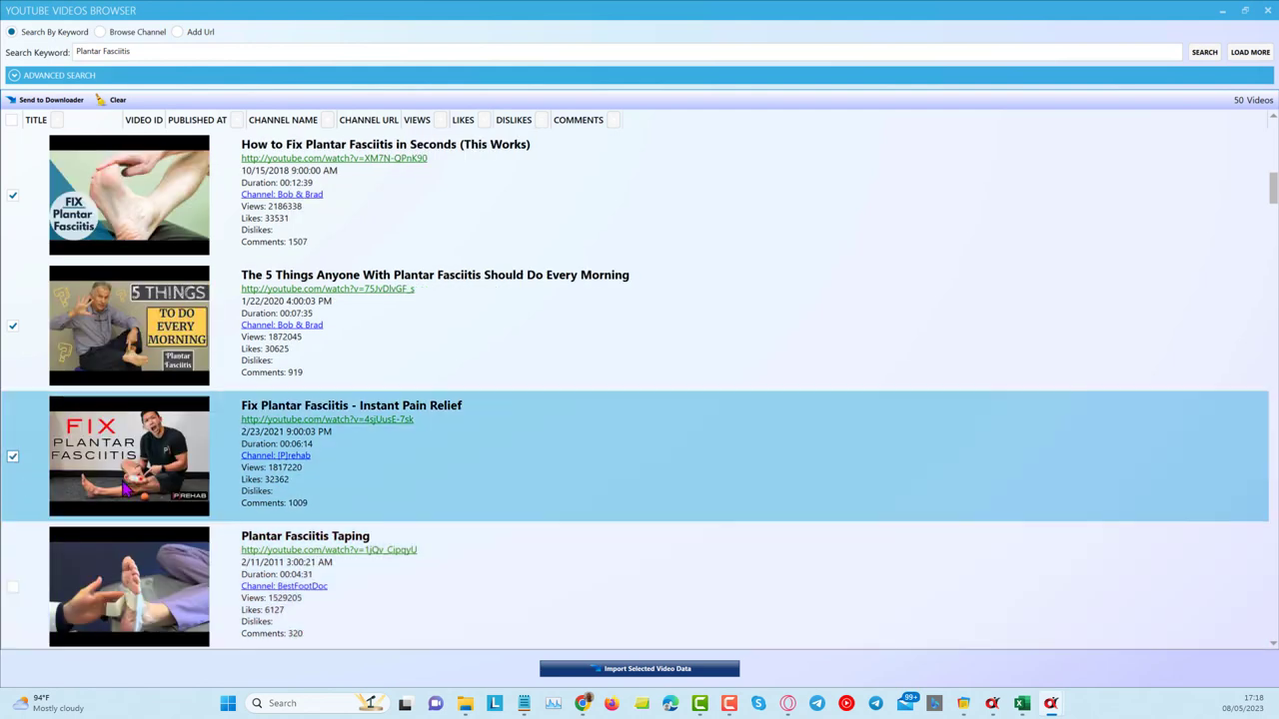
click(657, 672)
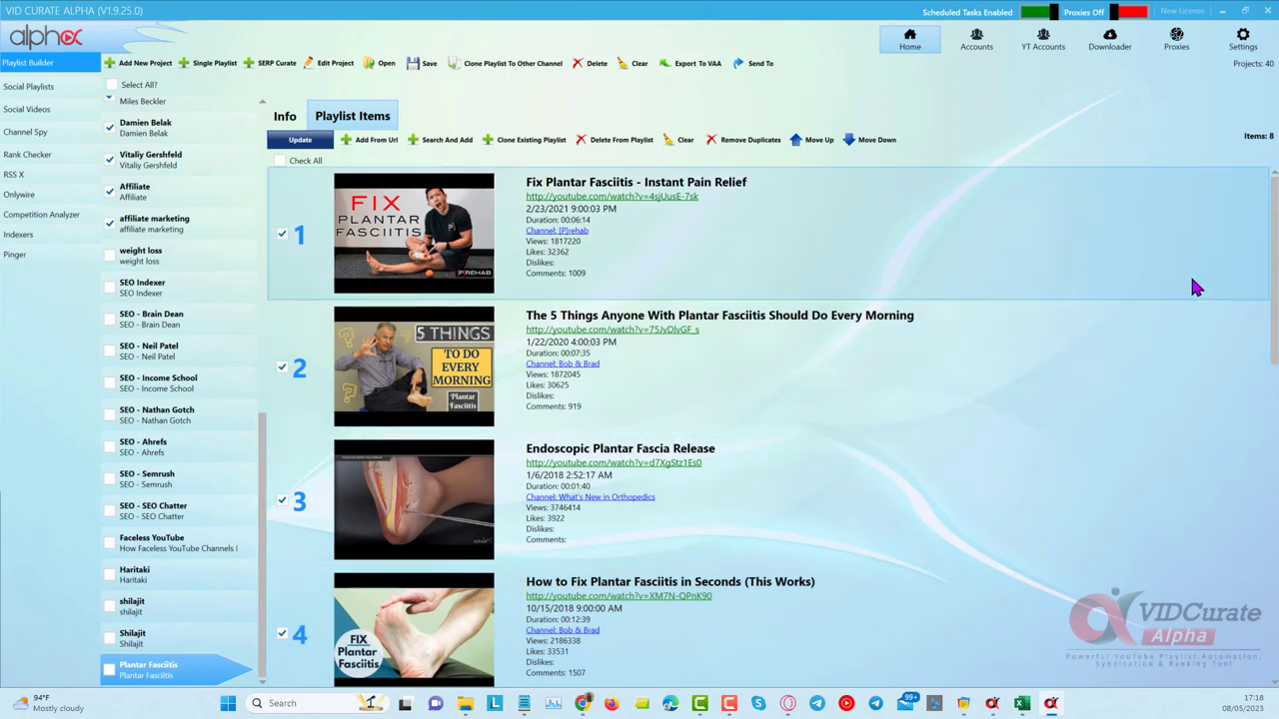
Send the first playlist video's [P]rehab channel to Channel Spy.
right_click(569, 241)
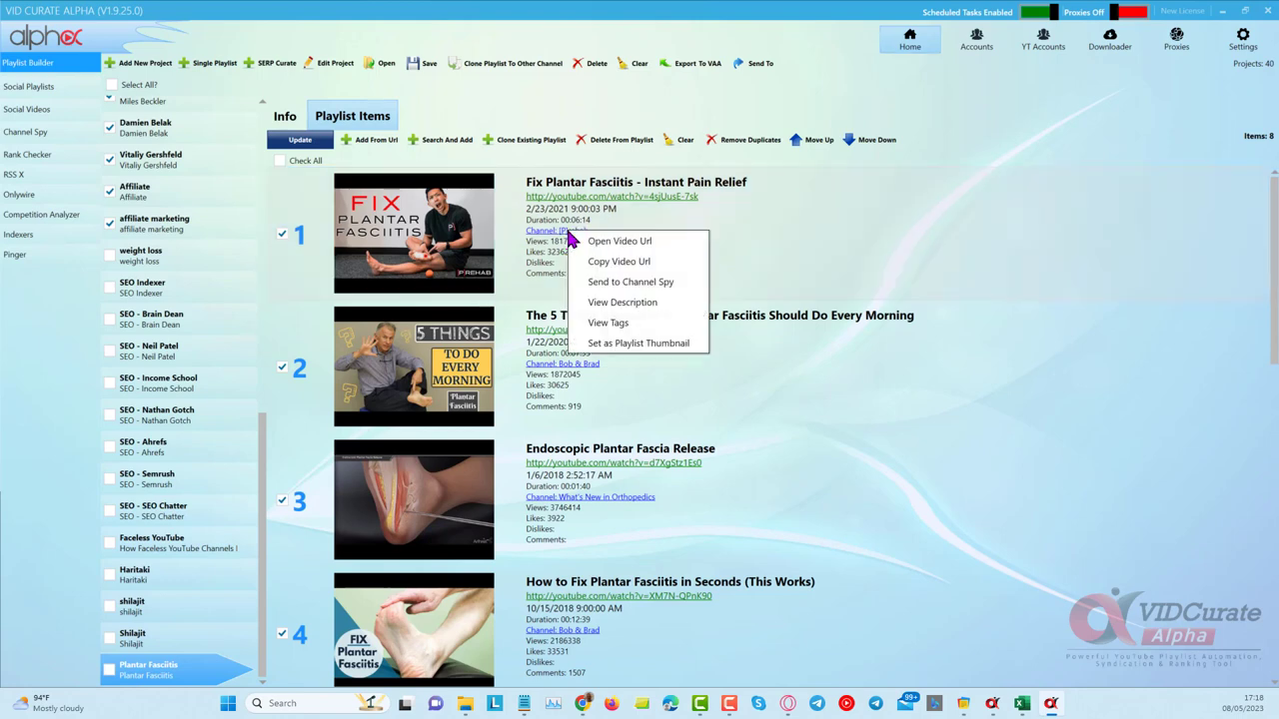
click(612, 283)
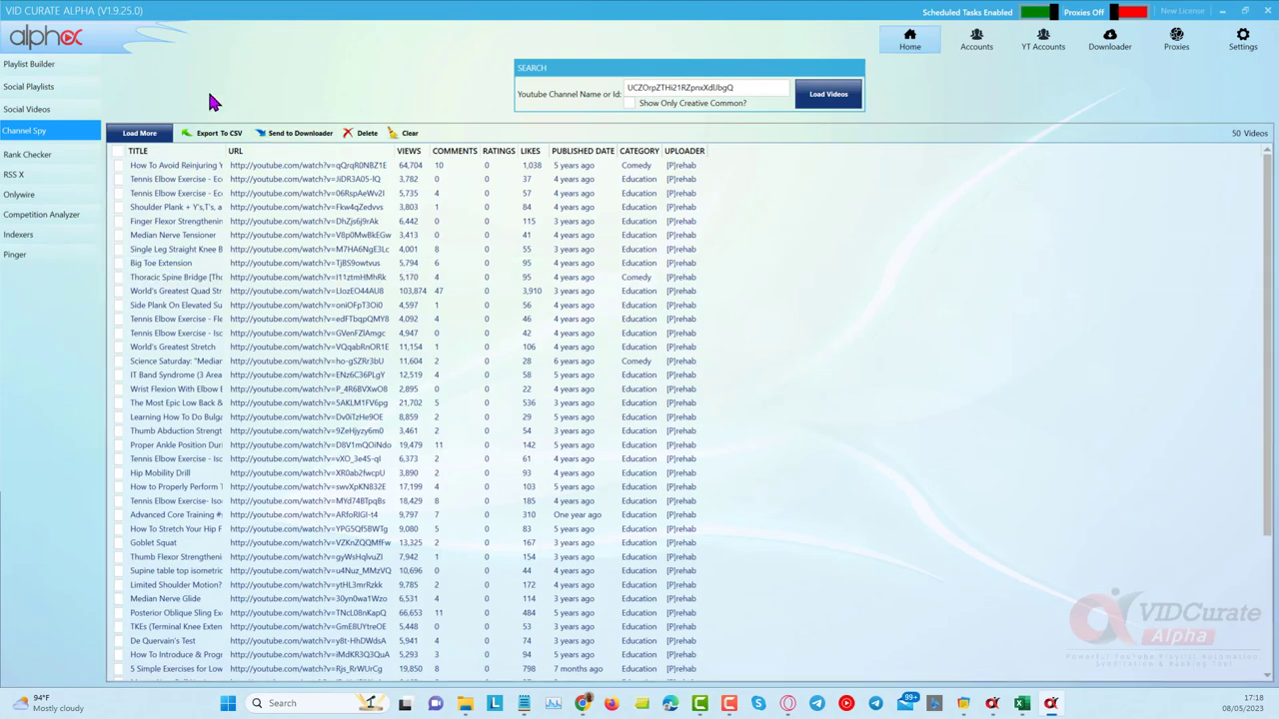
Widen the TITLE column and sort the [P]rehab videos by views, highest first.
drag(227, 151, 456, 156)
click(329, 277)
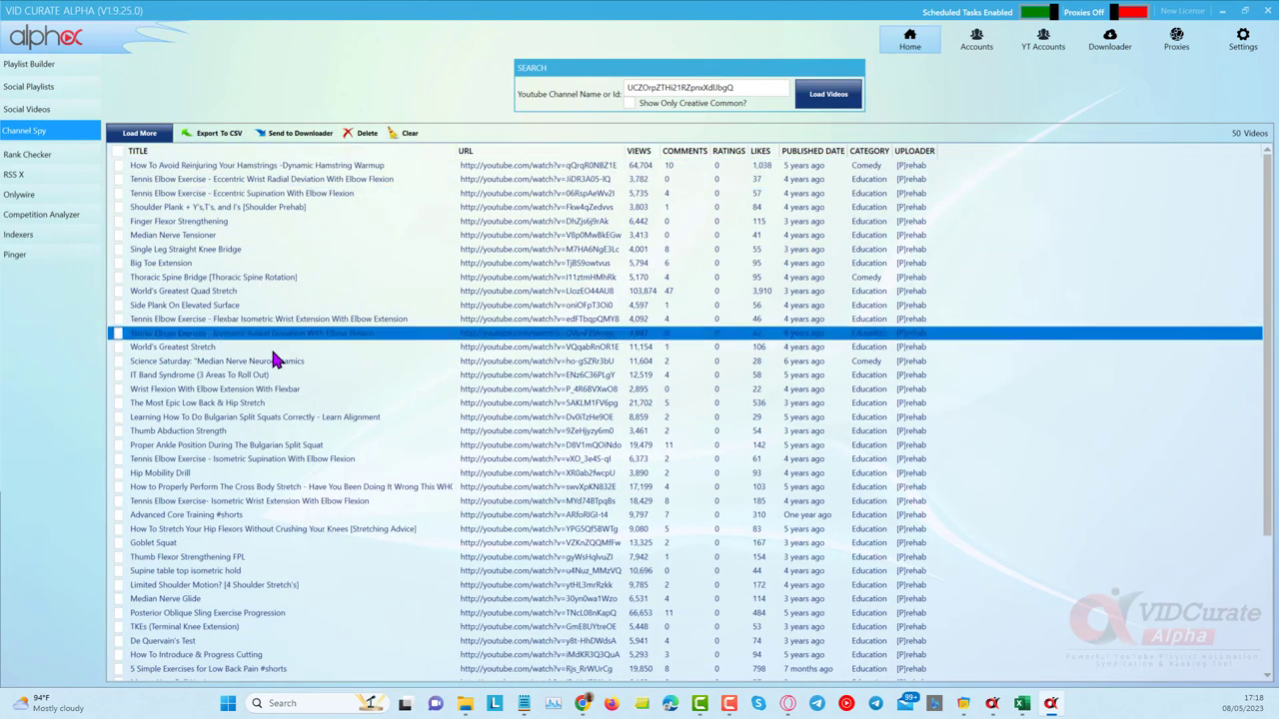
click(256, 488)
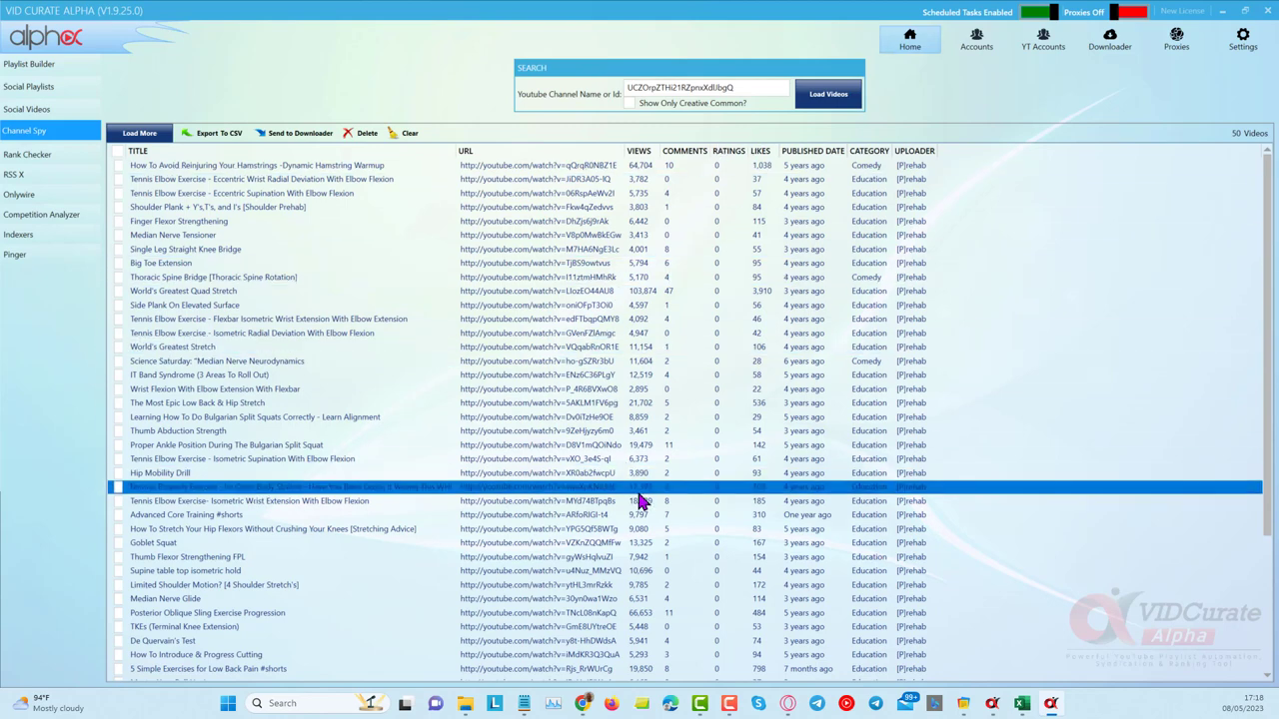
click(821, 405)
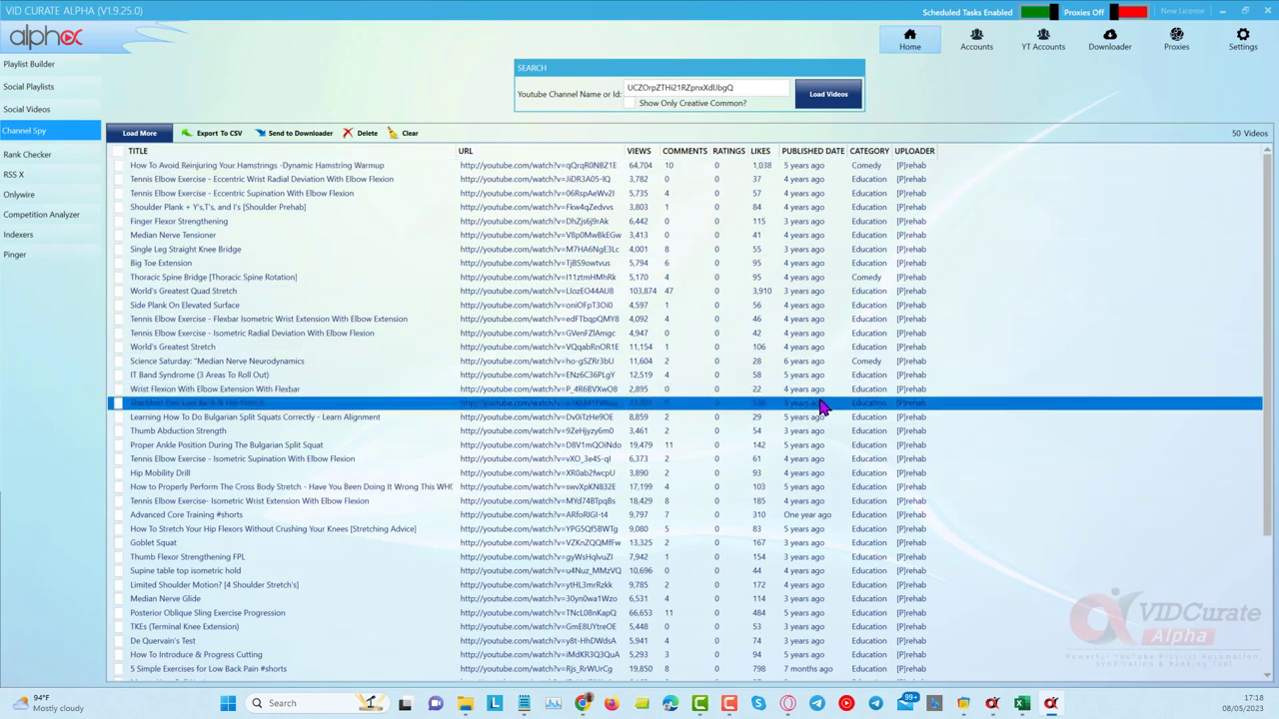
click(640, 153)
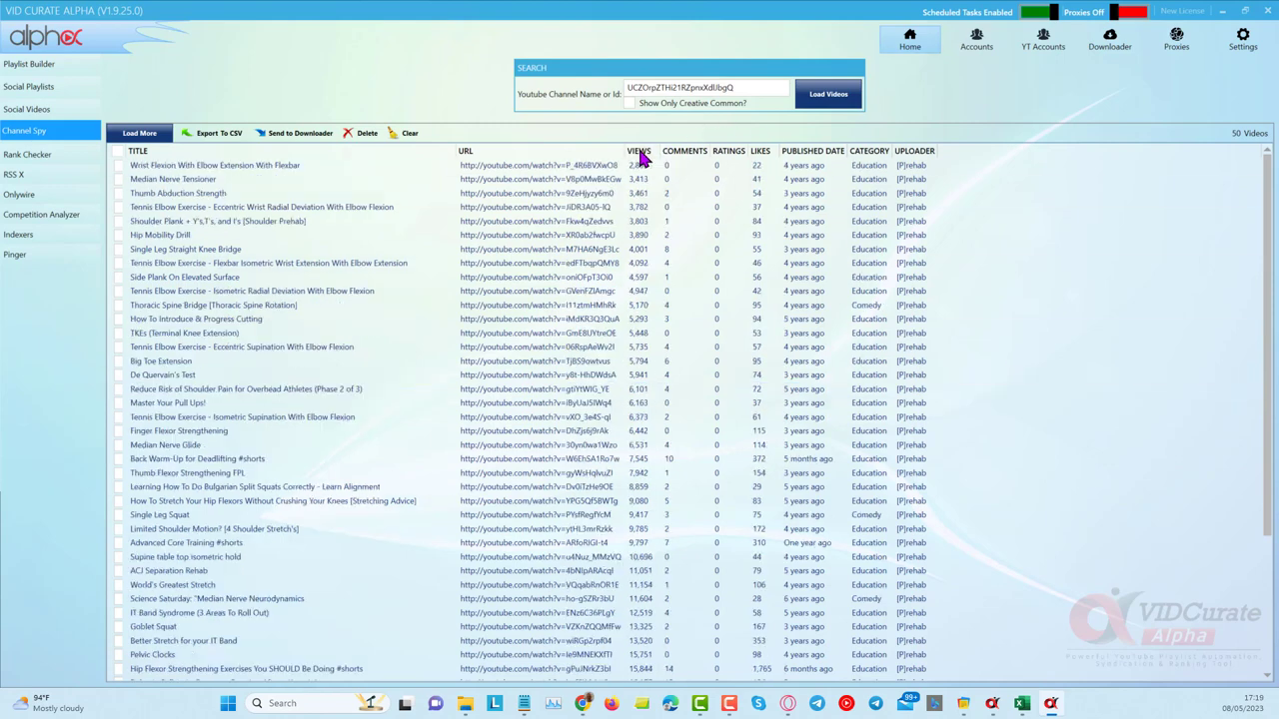
click(641, 153)
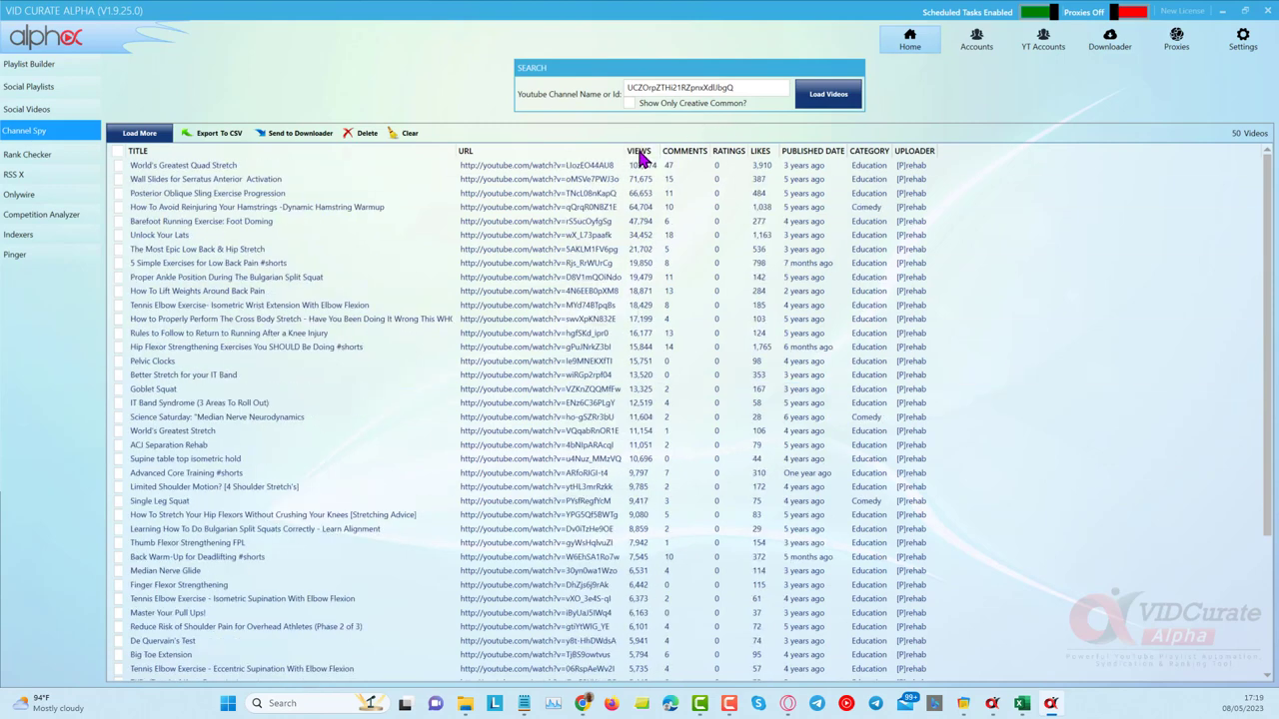
Look over the top videos: World's Greatest Quad Stretch and How To Avoid Reinjuring Your Hamstrings.
click(805, 170)
click(163, 178)
click(158, 235)
click(200, 193)
click(223, 167)
click(232, 180)
click(233, 193)
click(234, 208)
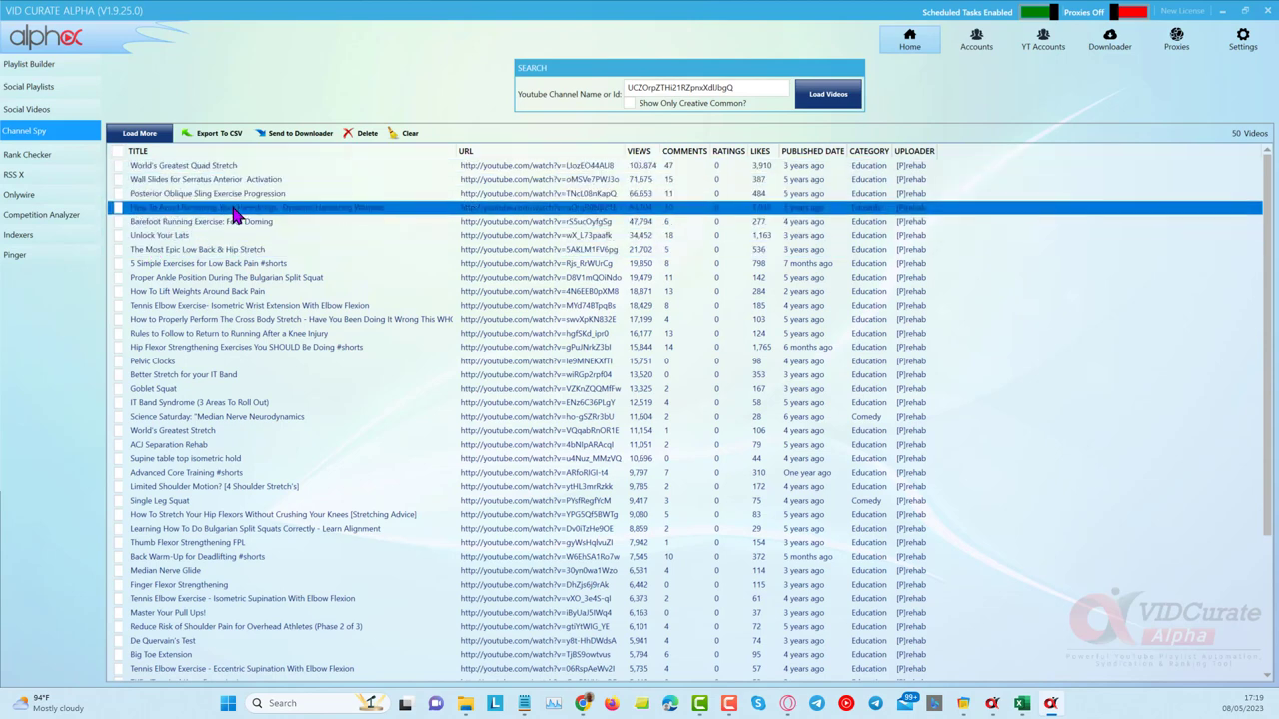
click(221, 177)
click(232, 192)
click(234, 206)
Browse further down: Goblet Squat, IT Band stretch, How To Lift Weights Around Back Pain.
click(232, 248)
click(214, 319)
click(240, 249)
click(240, 388)
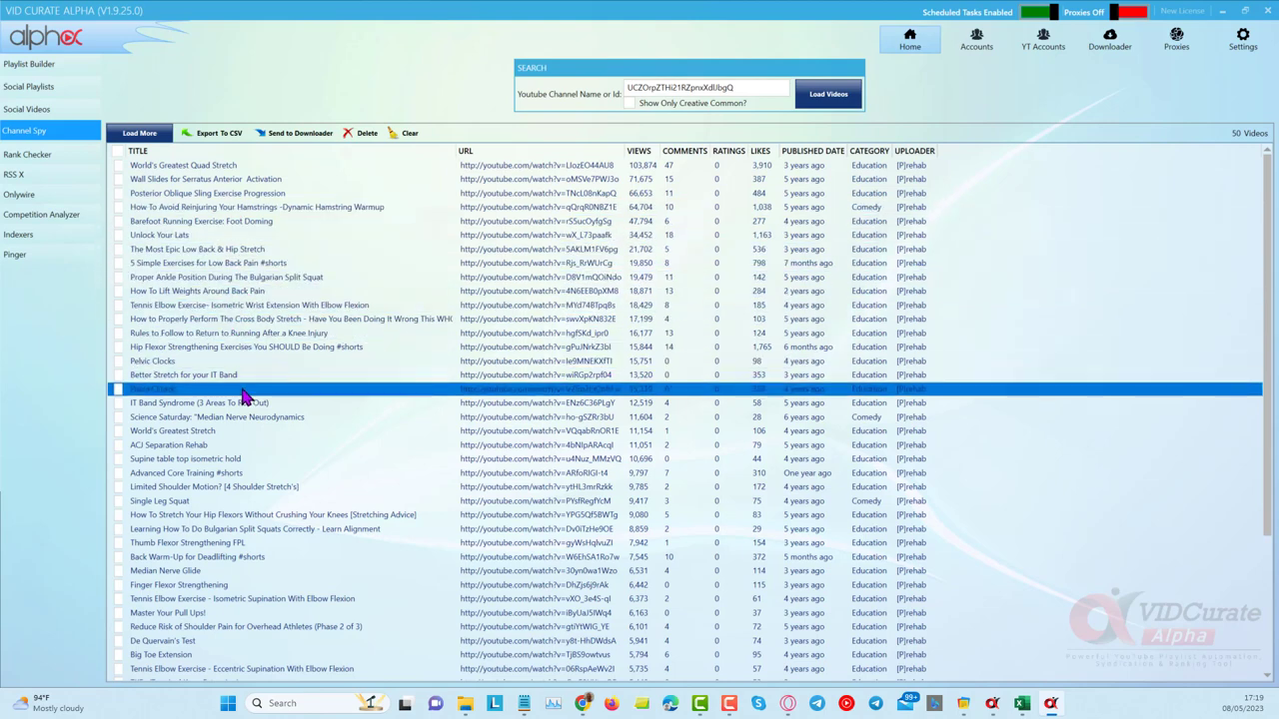
click(254, 375)
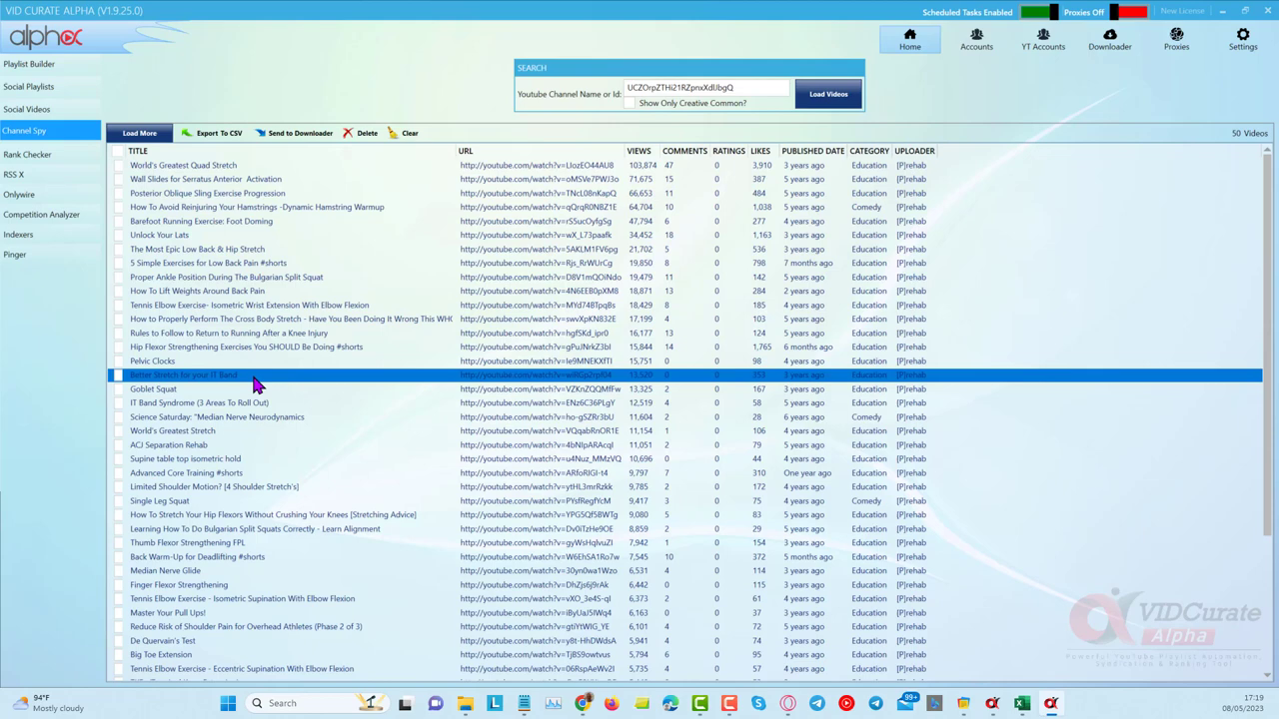
click(285, 172)
click(308, 234)
click(300, 417)
click(330, 389)
click(361, 291)
click(300, 263)
click(480, 514)
click(1204, 445)
click(1182, 459)
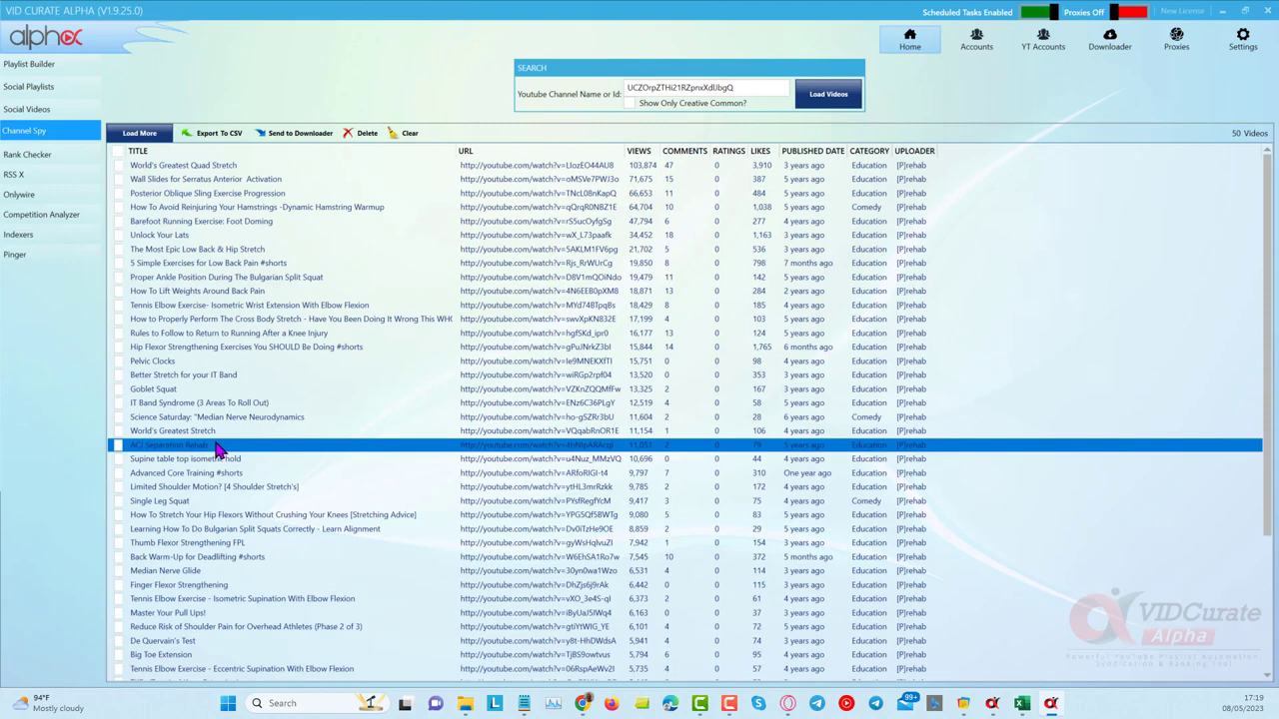
Back in the playlist, send the third video's What's New in Orthopedics channel to Channel Spy.
click(44, 66)
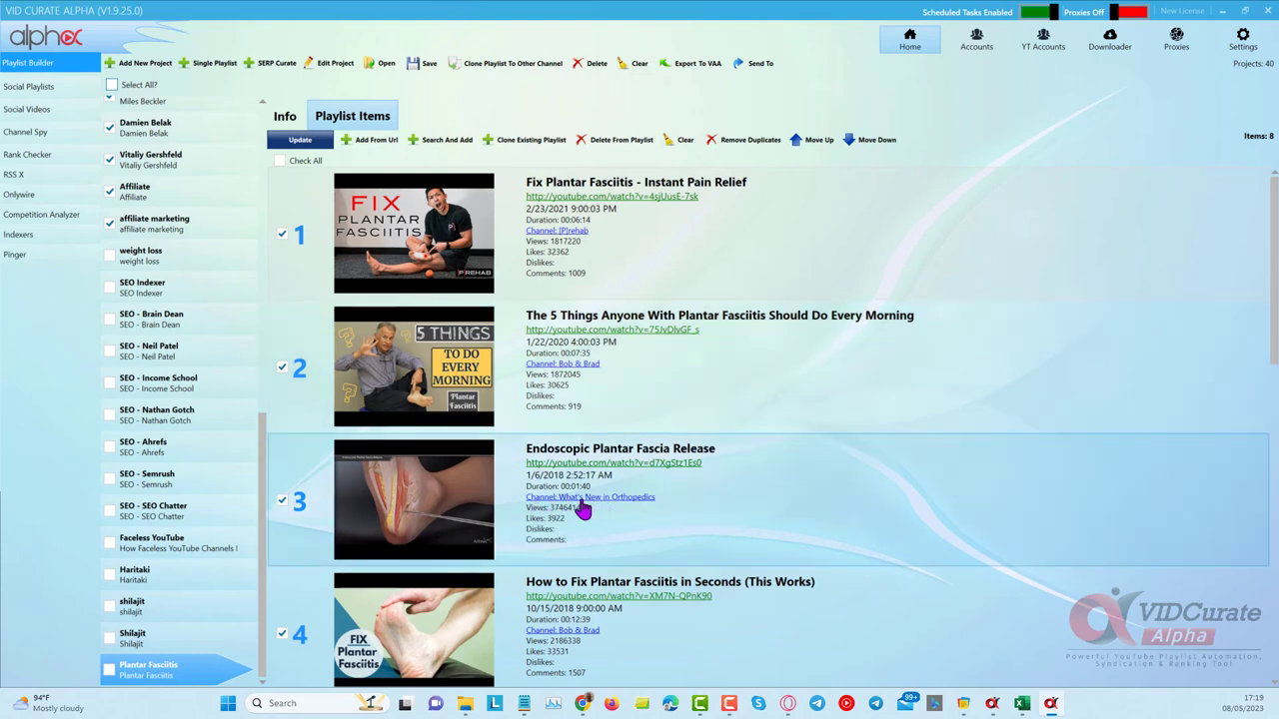
click(612, 507)
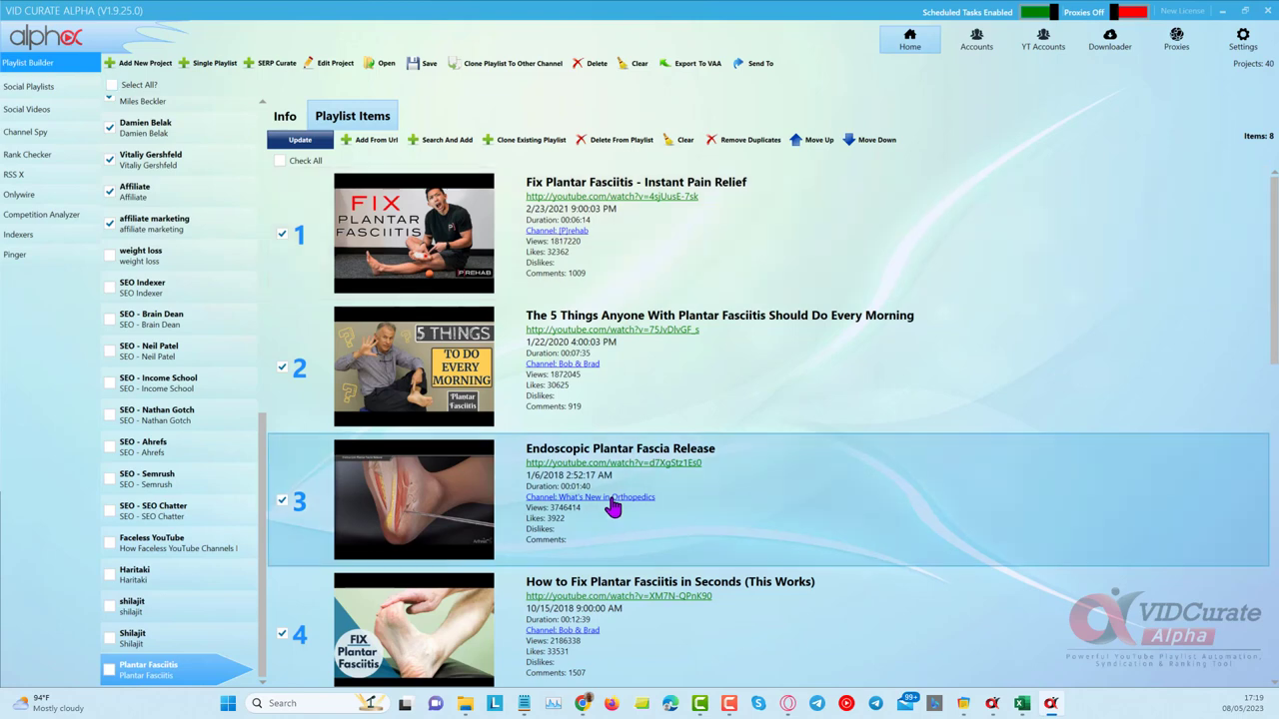
right_click(612, 508)
click(672, 552)
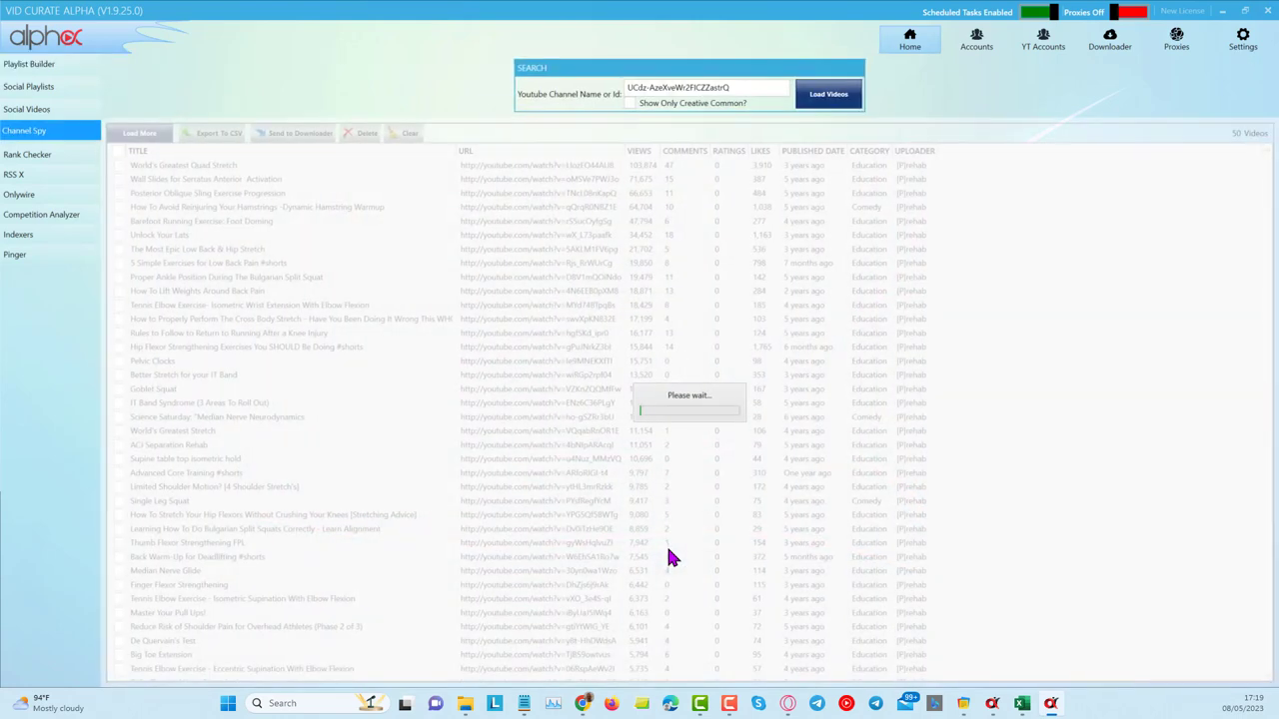
Sort the orthopedics channel's videos by views descending and widen the TITLE column.
click(636, 154)
click(636, 155)
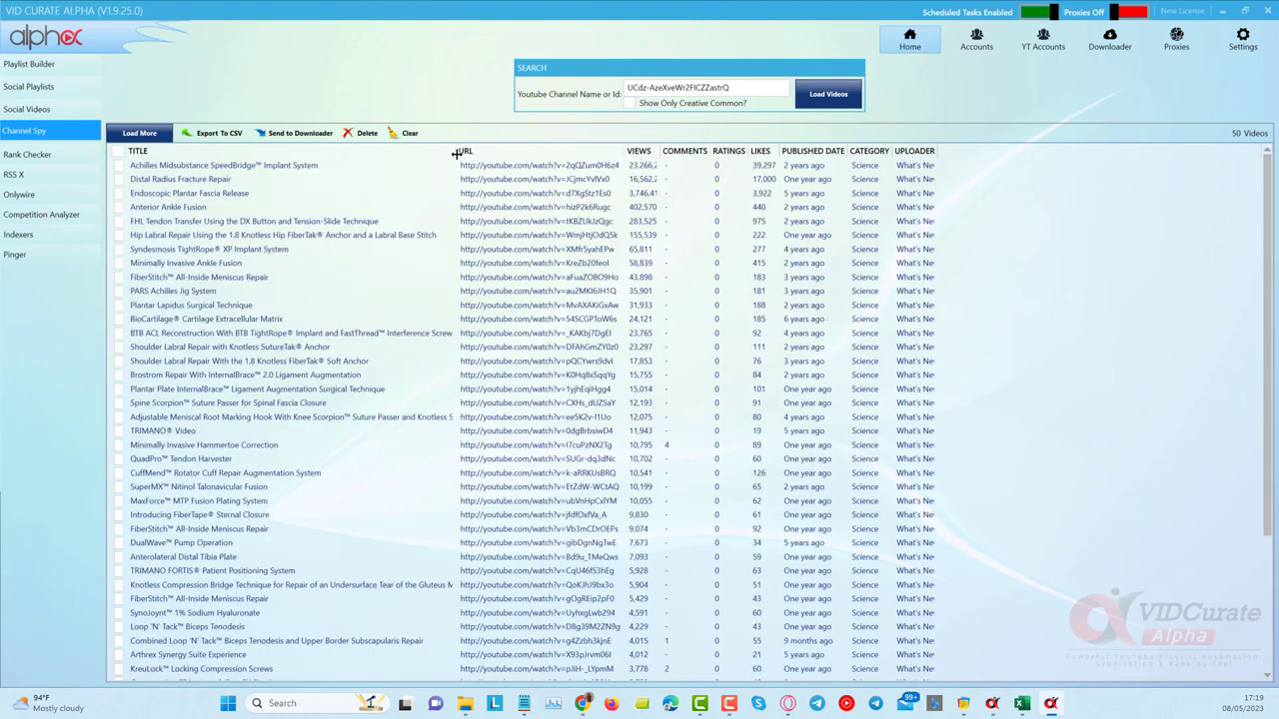
drag(456, 152, 512, 153)
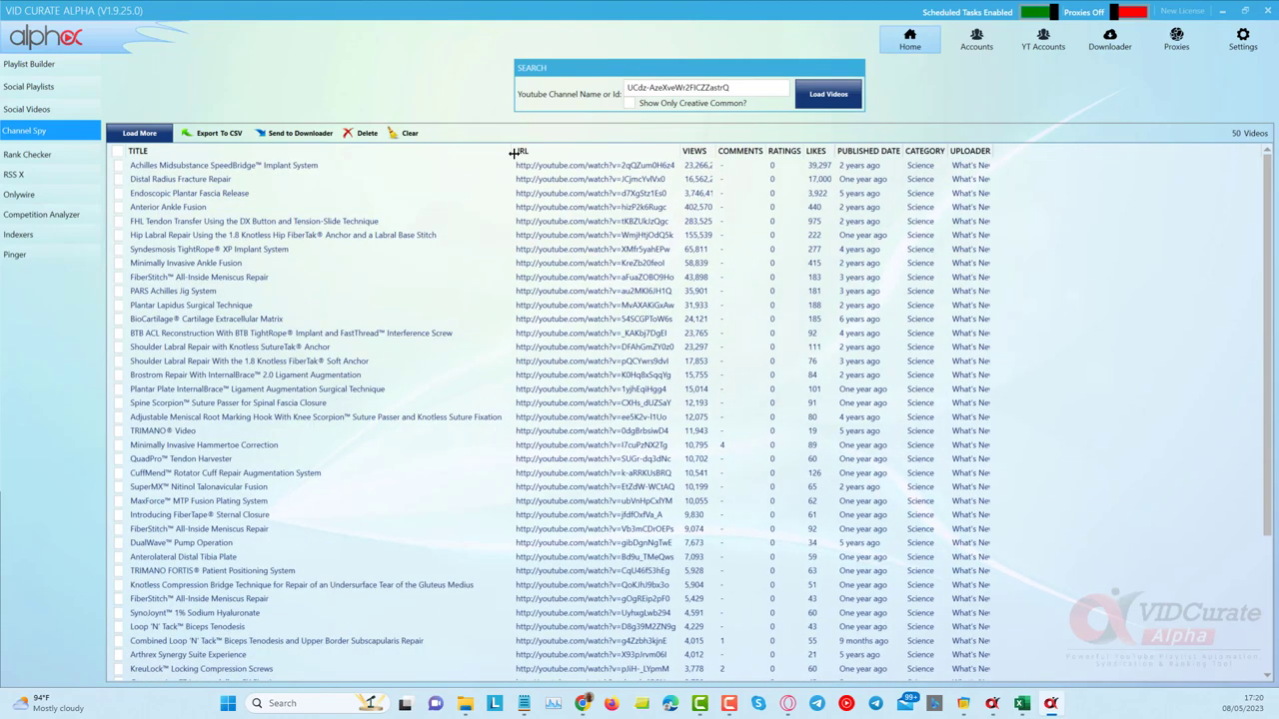
Scroll through the video titles, then close VidCurate Alpha and confirm with Yes.
drag(328, 162, 203, 488)
key(Up)
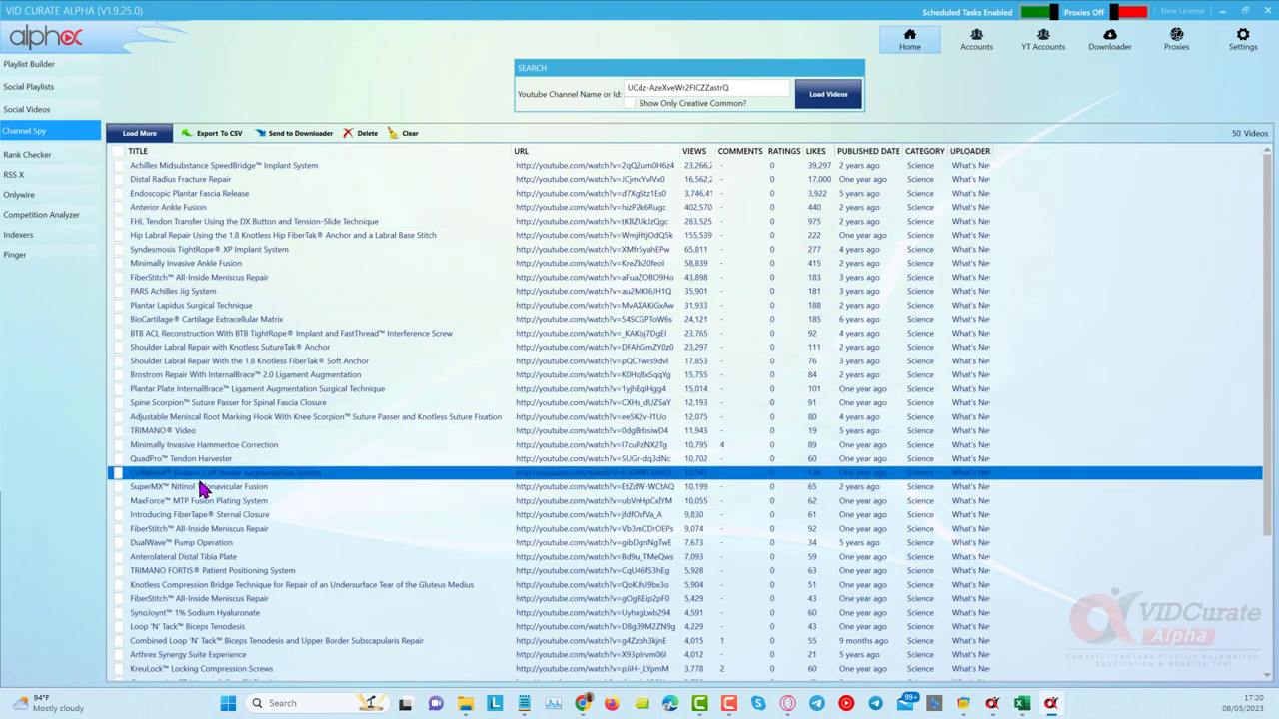
drag(200, 486, 291, 150)
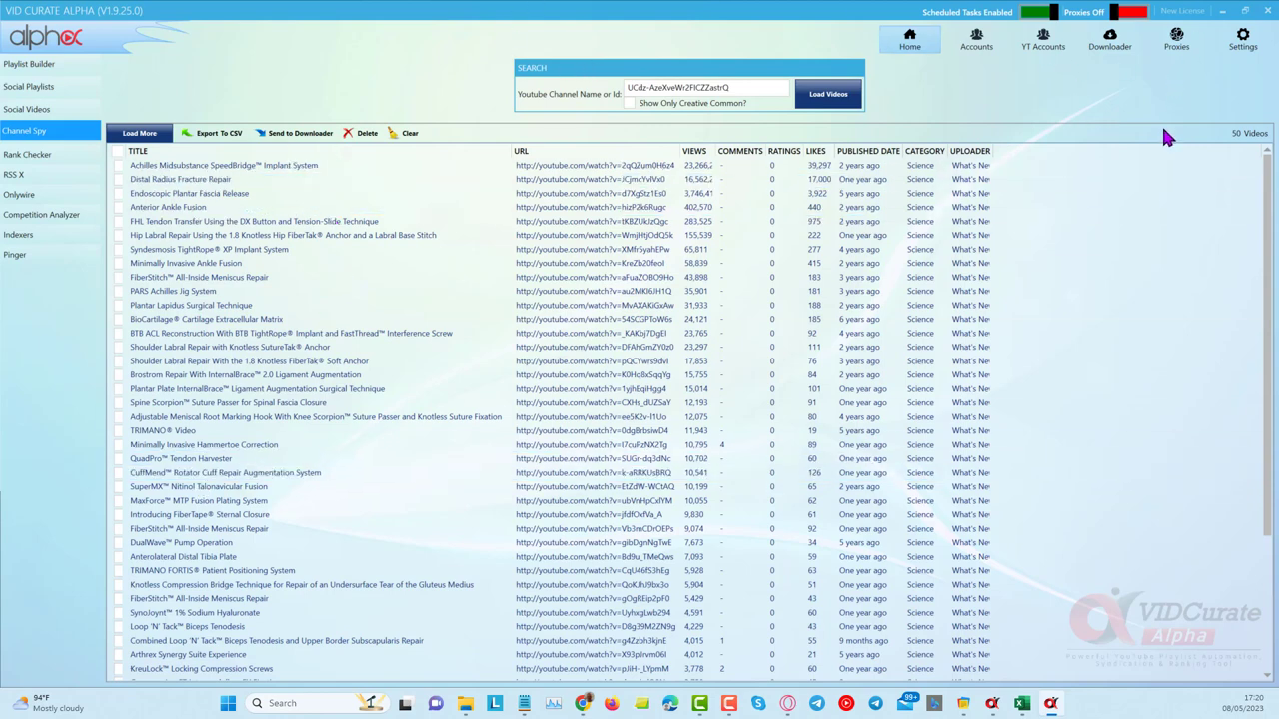
click(1269, 18)
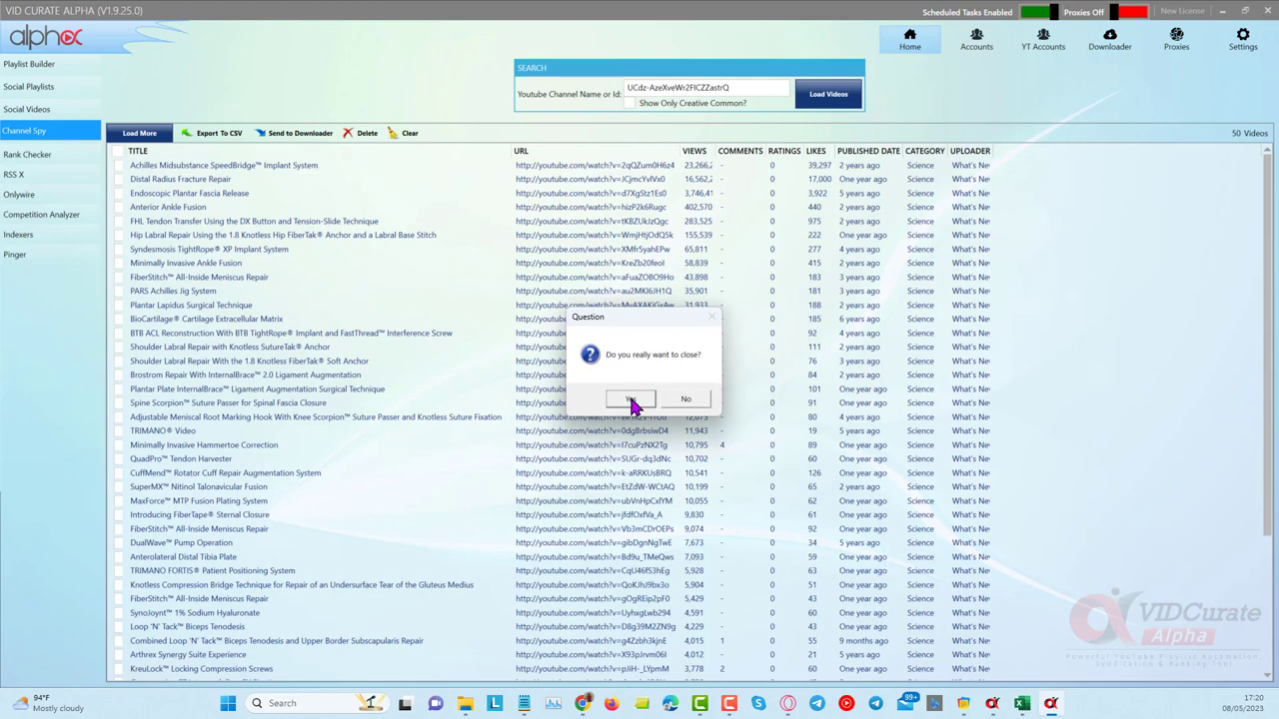
click(630, 400)
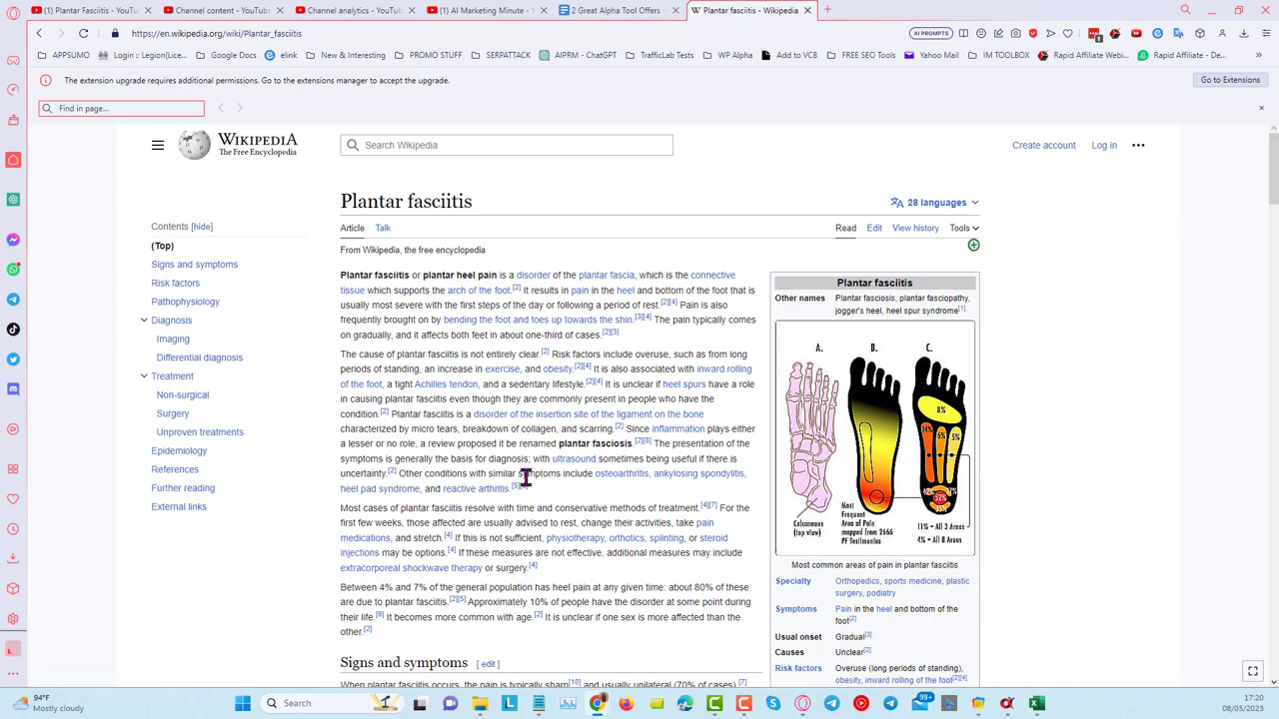
Scroll the Plantar fasciitis article to its categories and right-click the Overuse injuries link.
scroll(602, 497, down, 3)
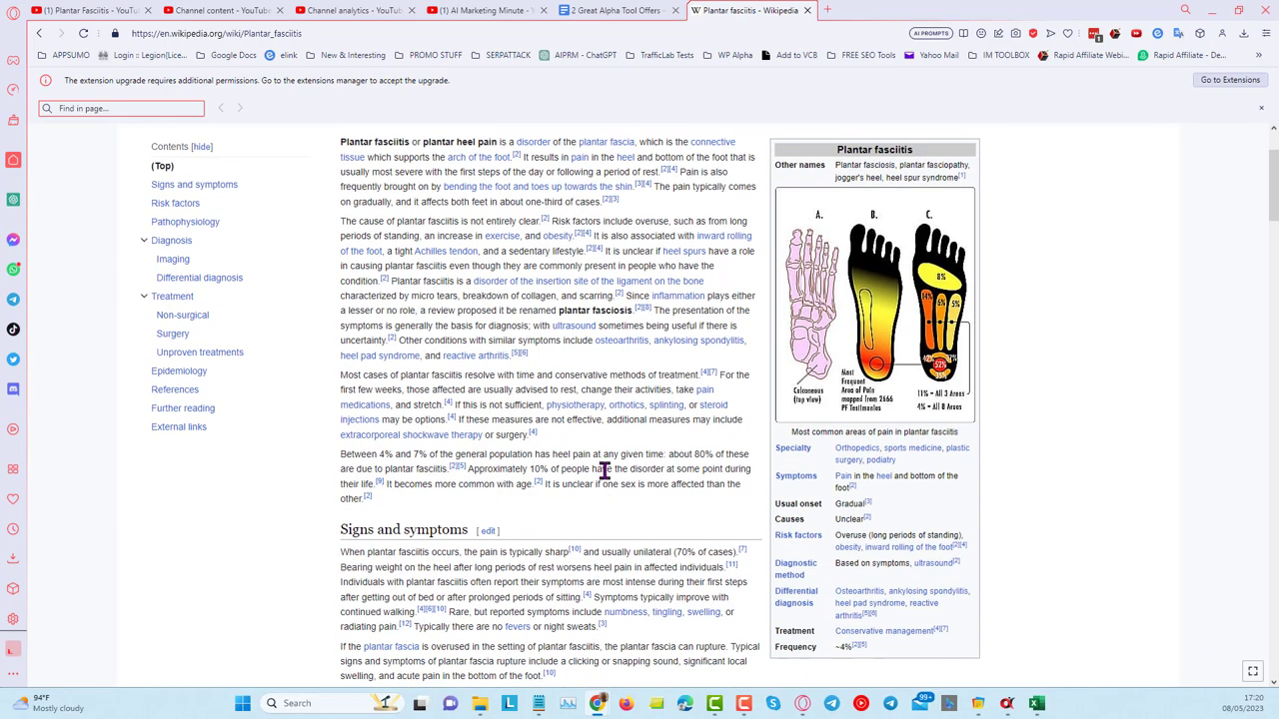
scroll(633, 422, down, 5)
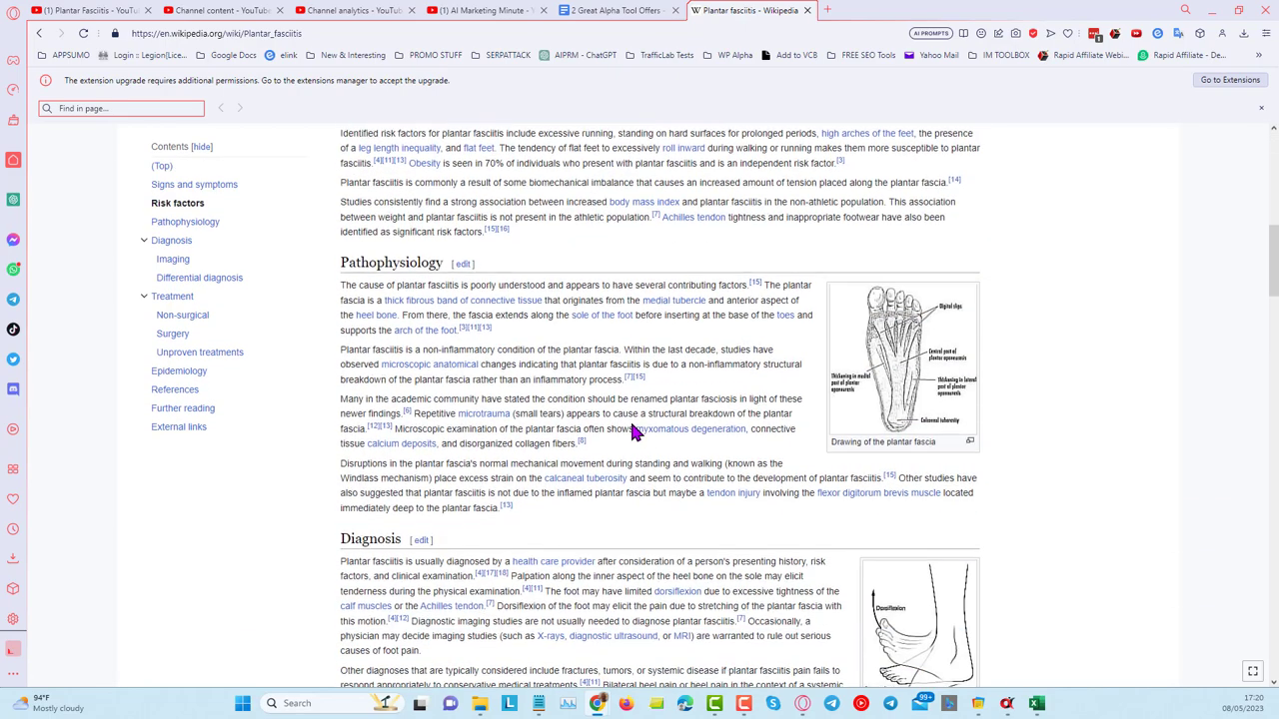
scroll(632, 426, down, 15)
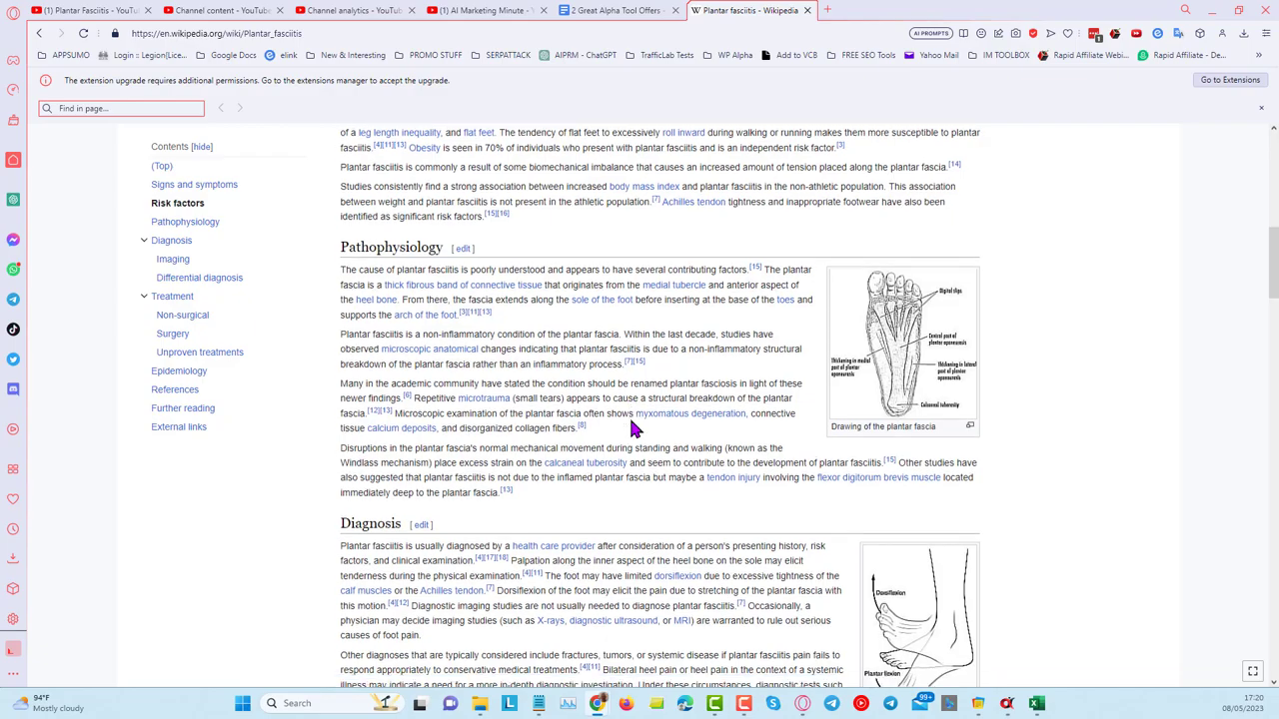
scroll(632, 427, down, 20)
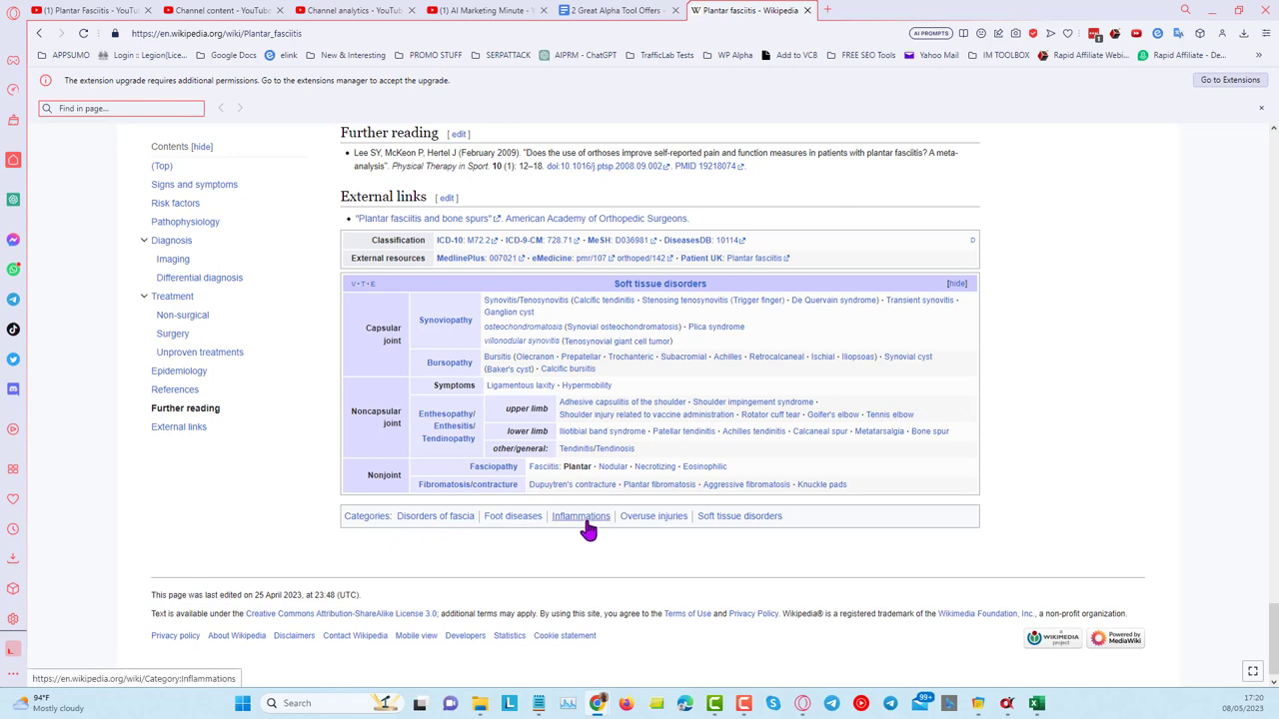
right_click(663, 526)
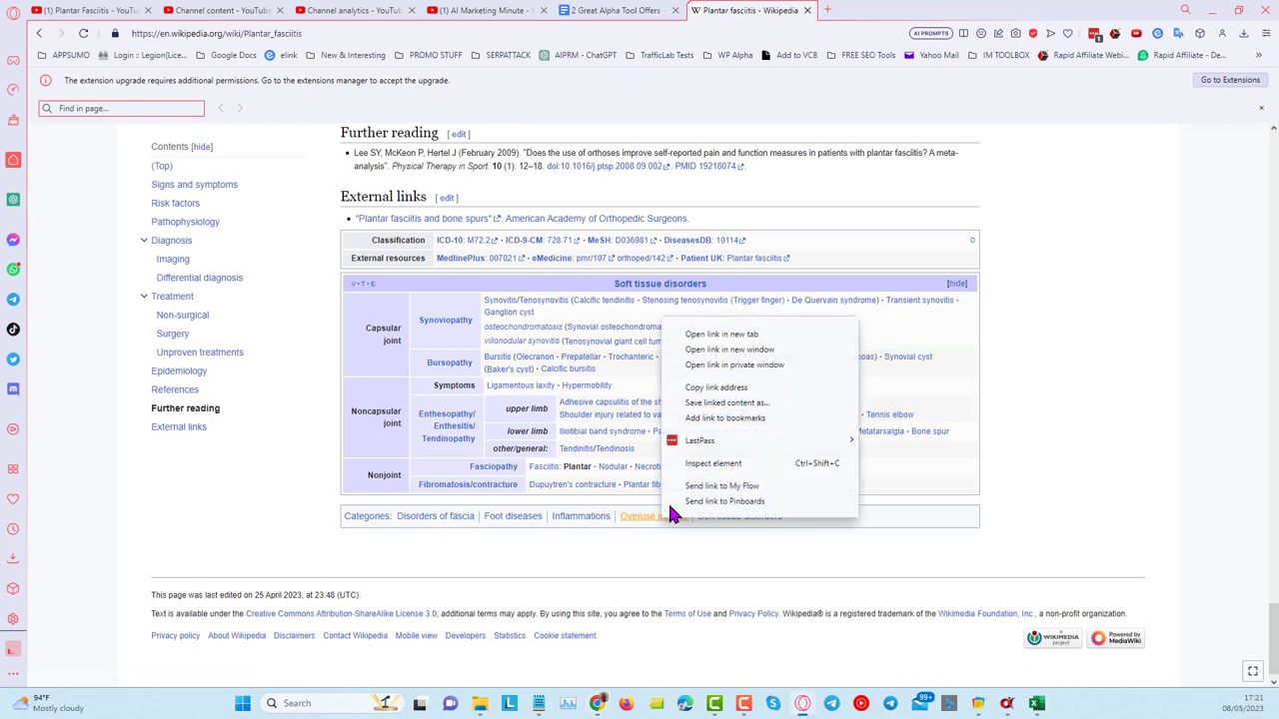
Open the Overuse injuries category in a new tab and view it.
click(694, 336)
click(870, 10)
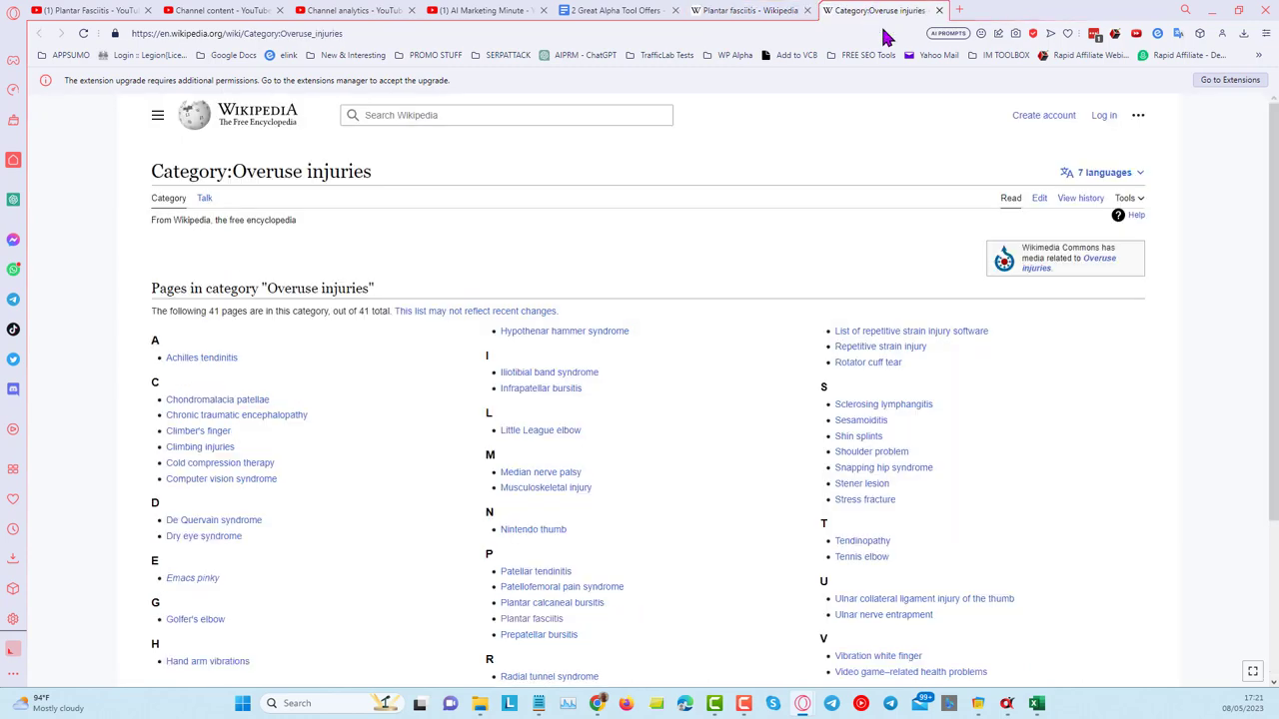
scroll(999, 281, down, 2)
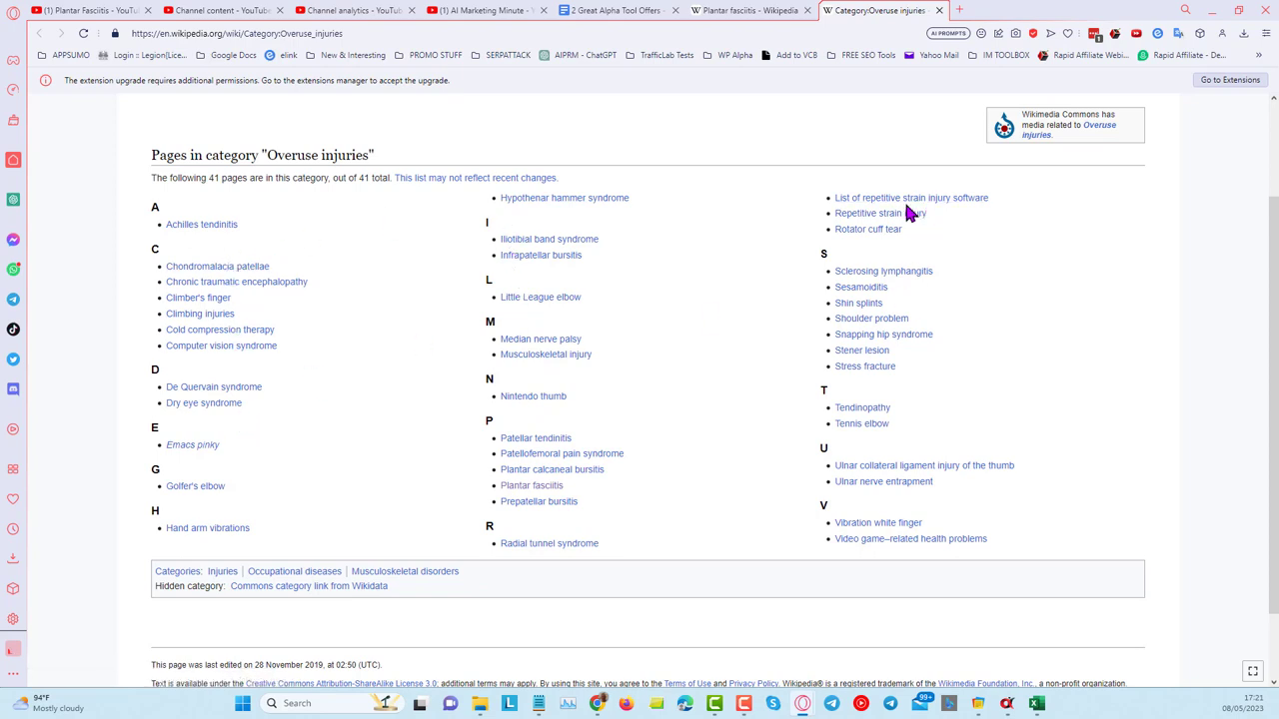
Go back to the Plantar fasciitis article, then Alt+Tab to the niche ideas slide.
click(736, 12)
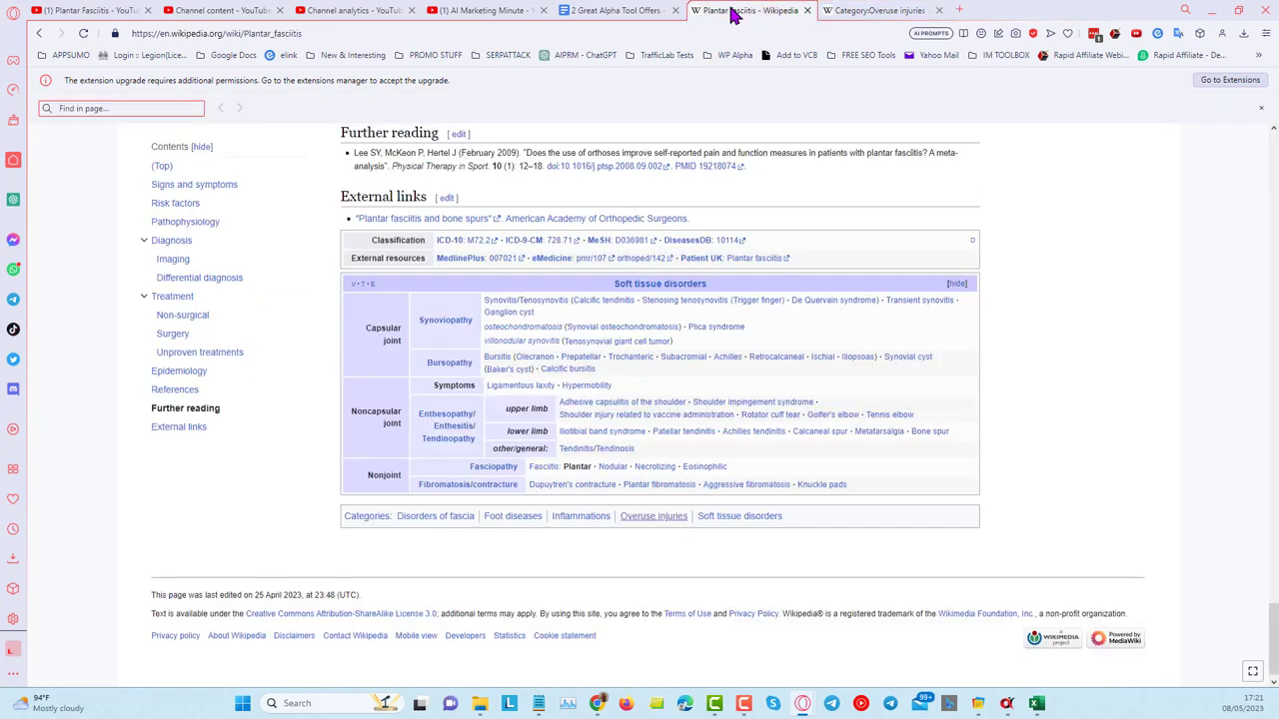
click(876, 11)
click(708, 12)
mouse_move(445, 422)
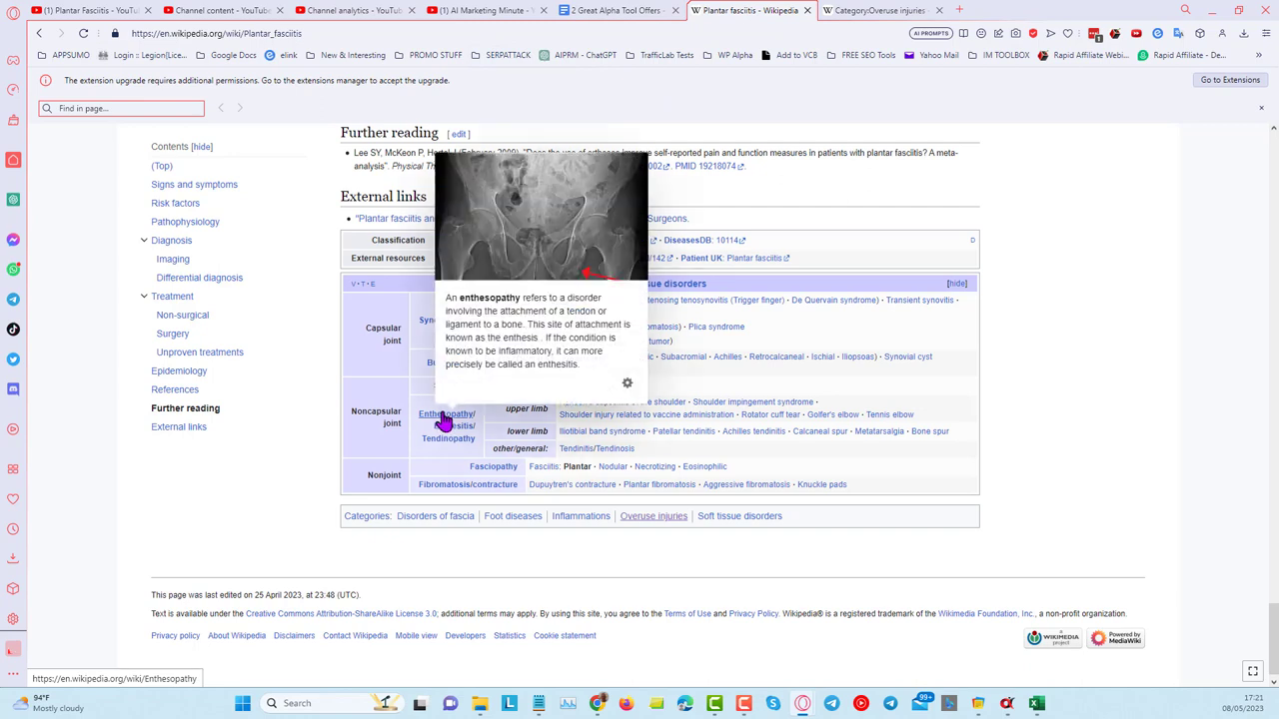
key(alt+Tab)
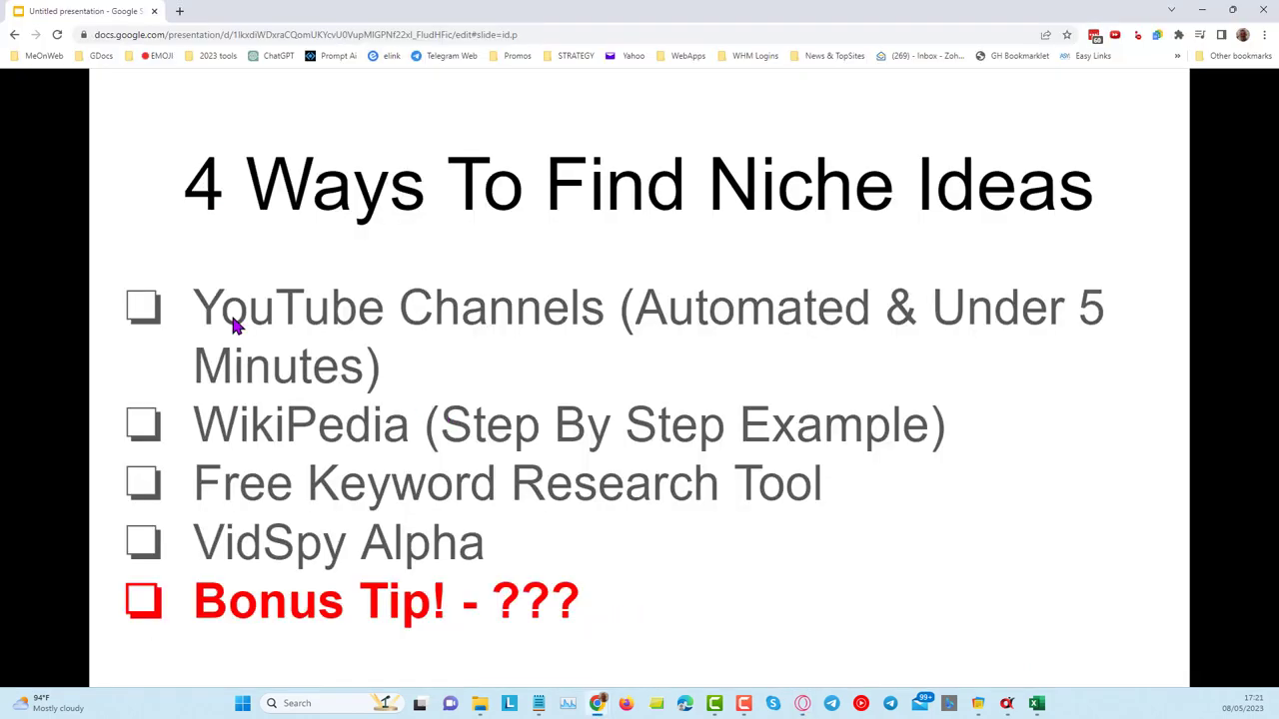
Load keywordintent.io in a new Chrome tab.
click(180, 12)
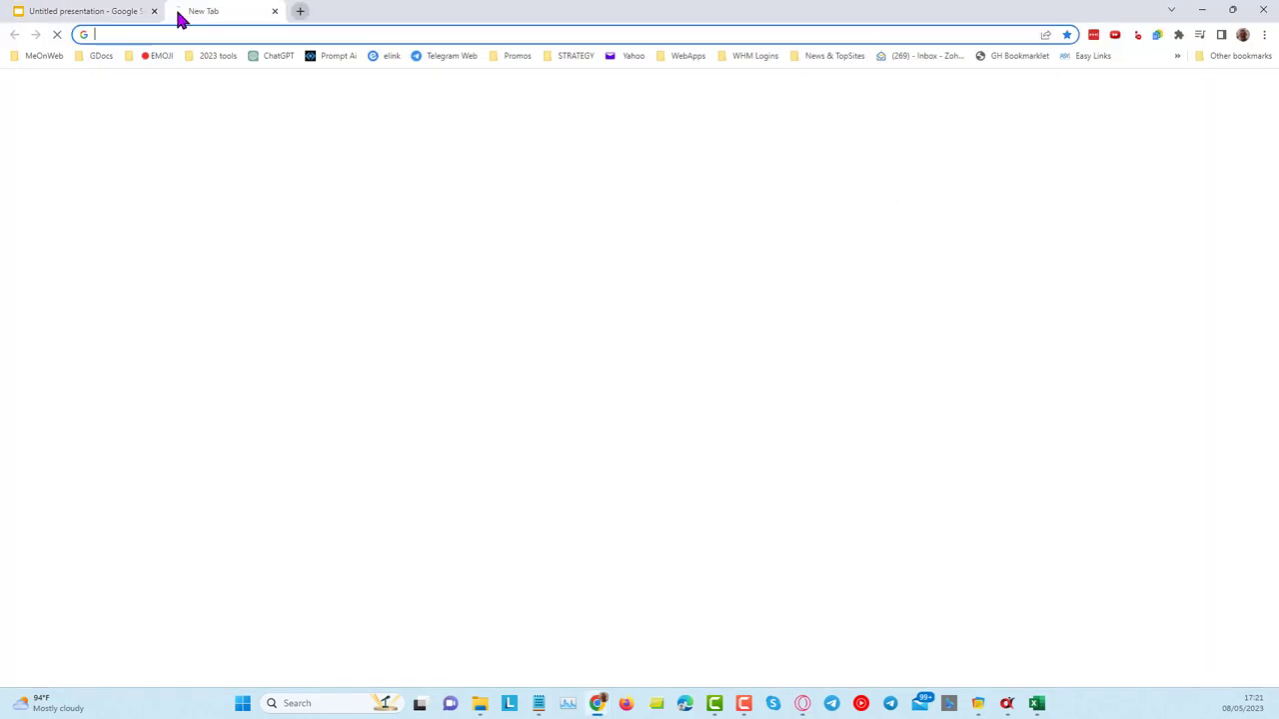
text(ke)
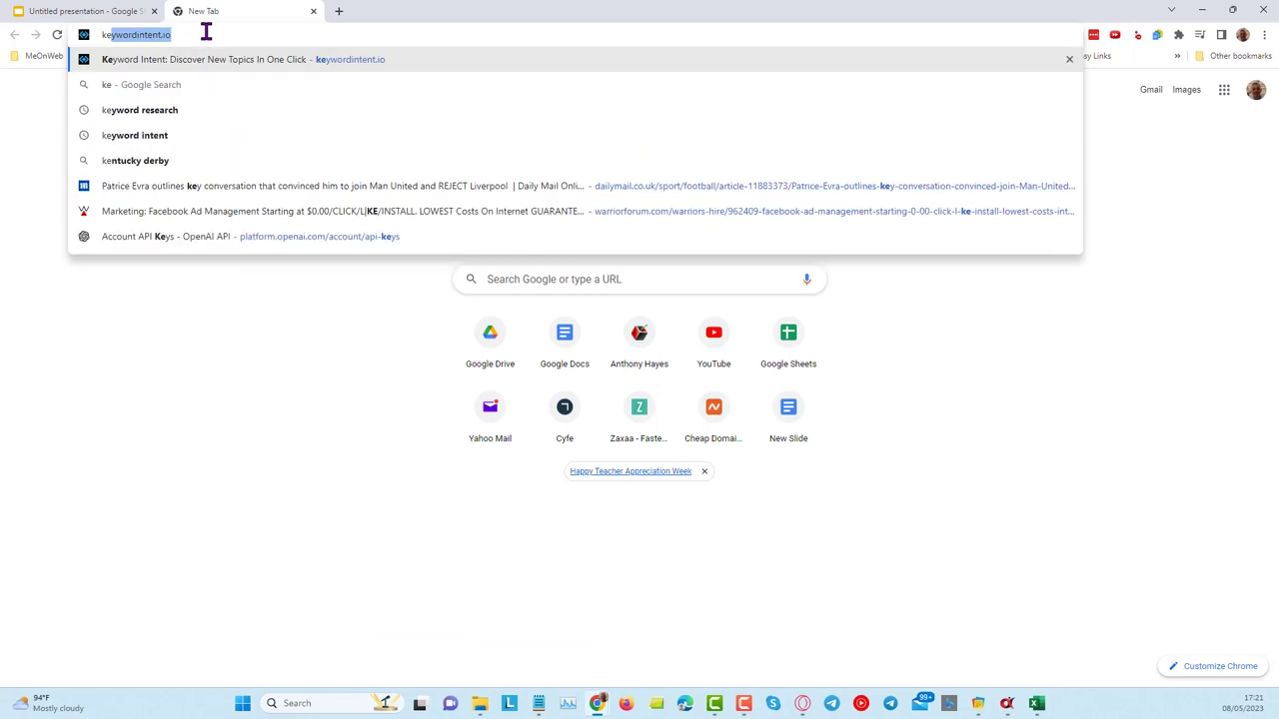
text(ywordintent)
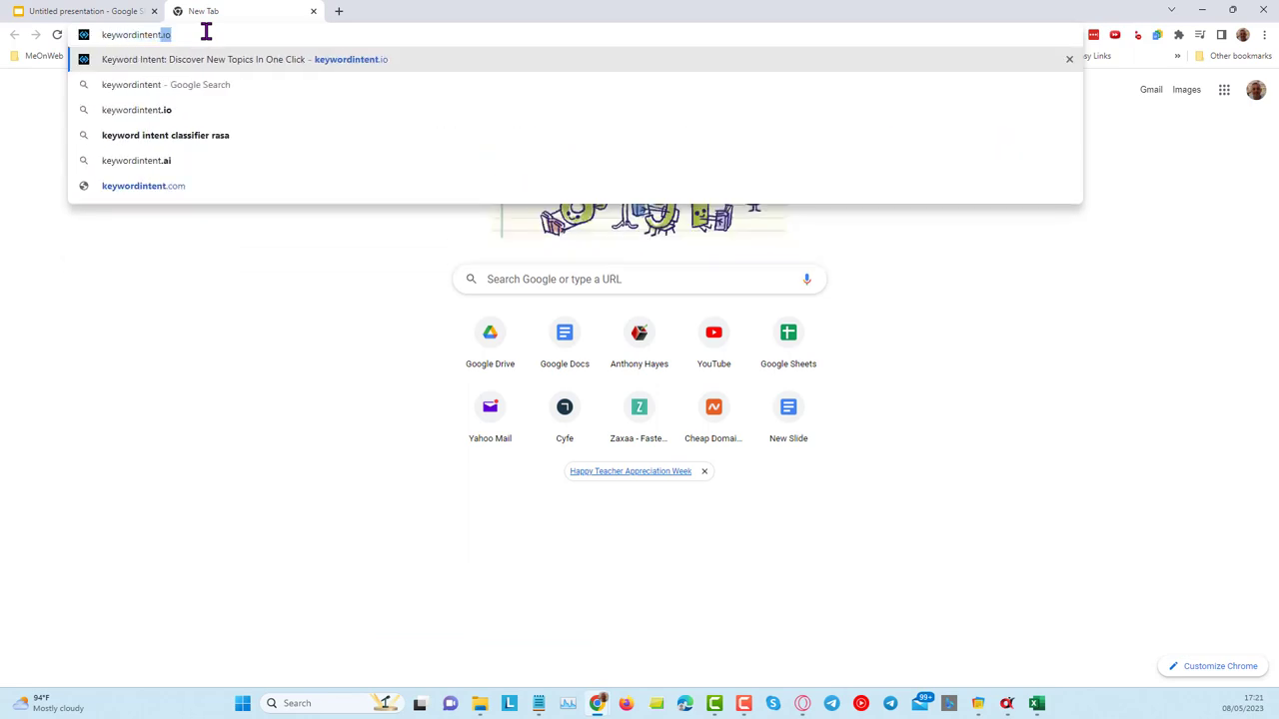
text(.io)
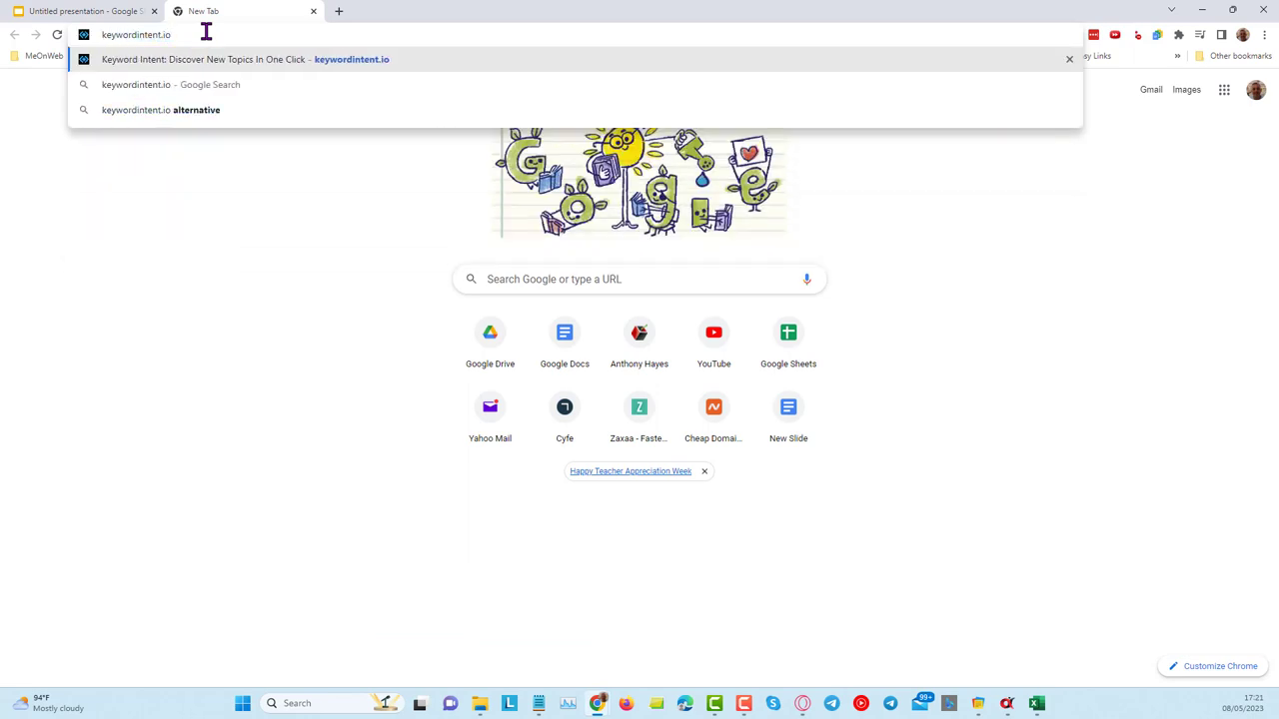
key(Return)
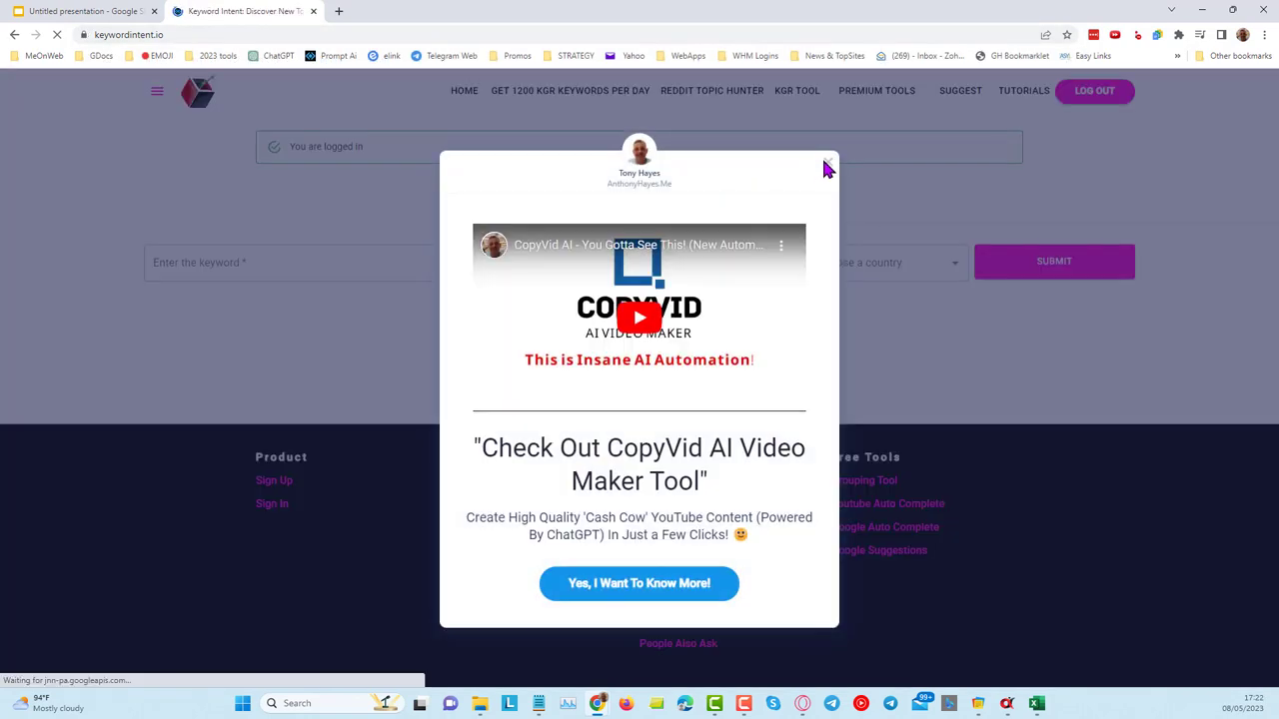
Dismiss the CopyVid popup and run a keyword search for 'Plantar Fasciitis'.
click(828, 164)
right_click(323, 146)
click(228, 202)
right_click(223, 197)
click(277, 301)
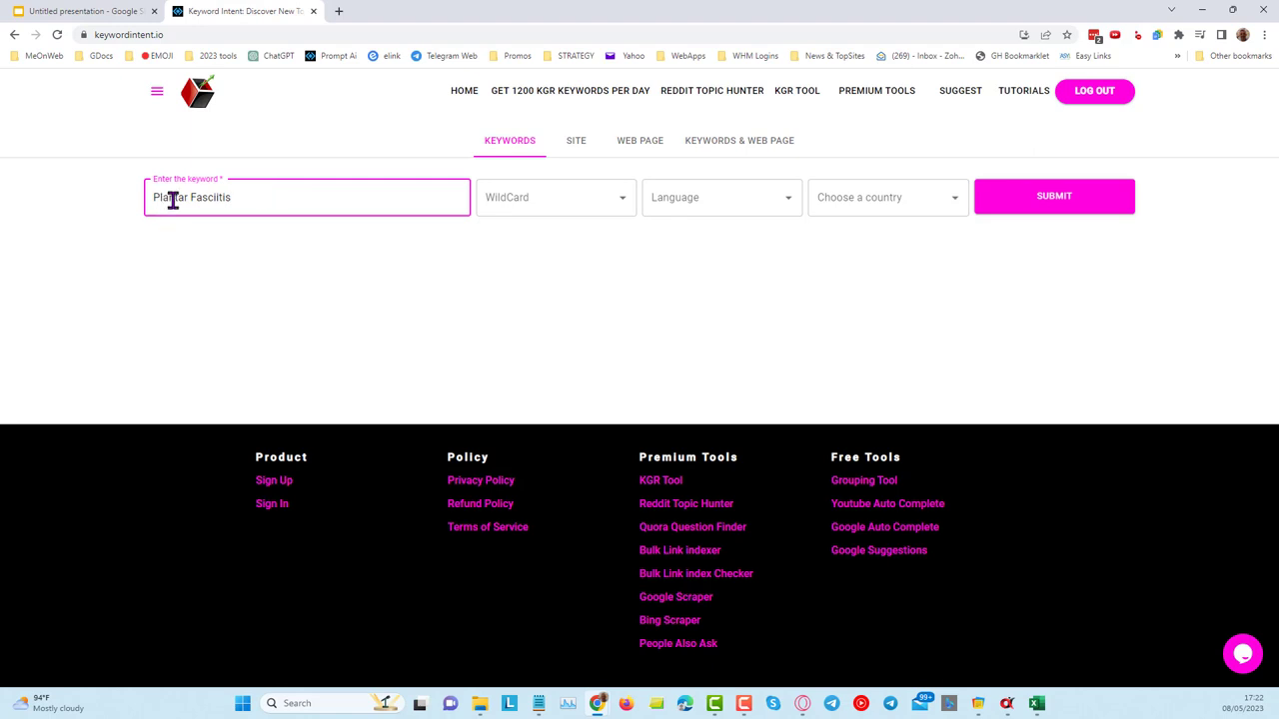
click(1056, 207)
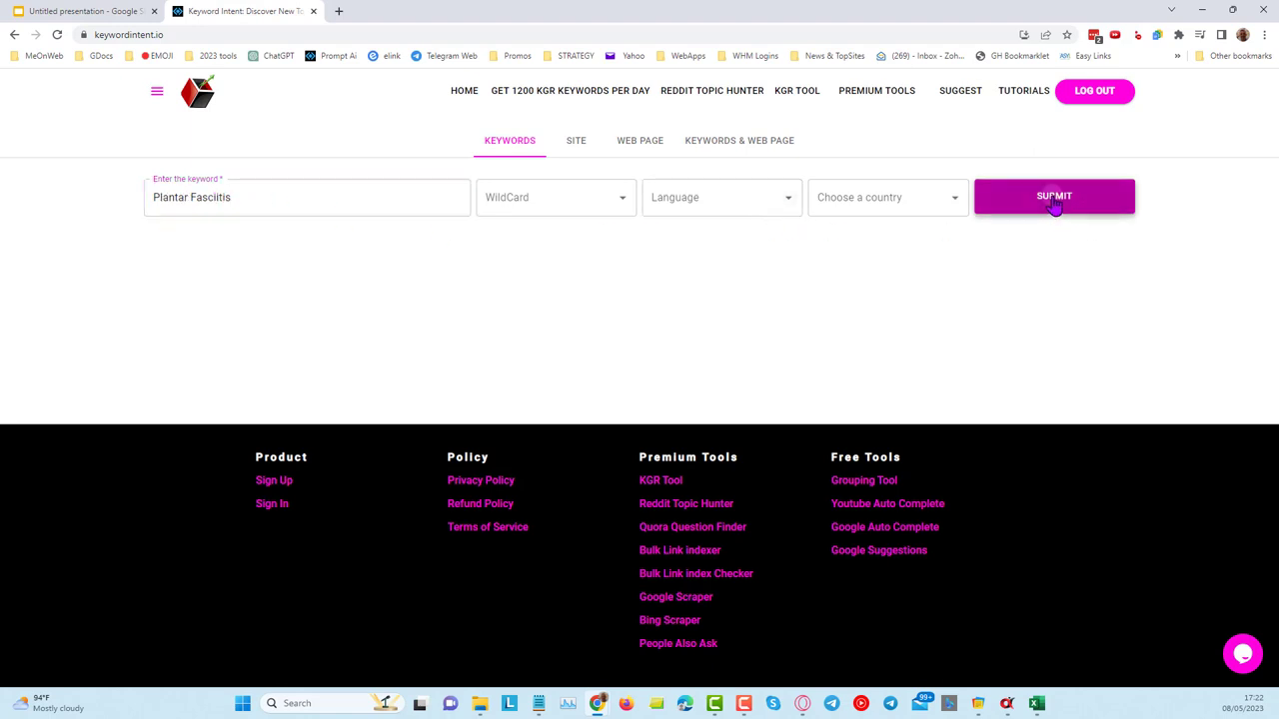
Check the wildcard list, then review the related keywords and volumes (1220000, difficulty 59).
click(617, 200)
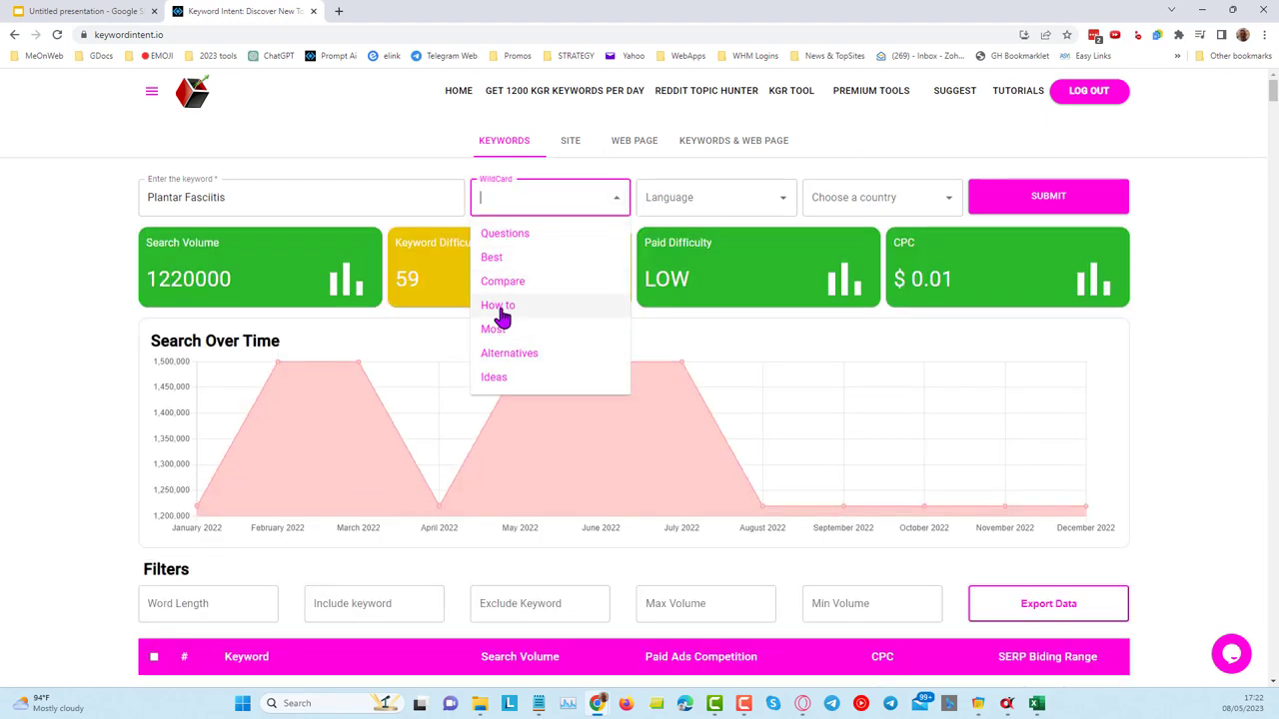
click(1204, 240)
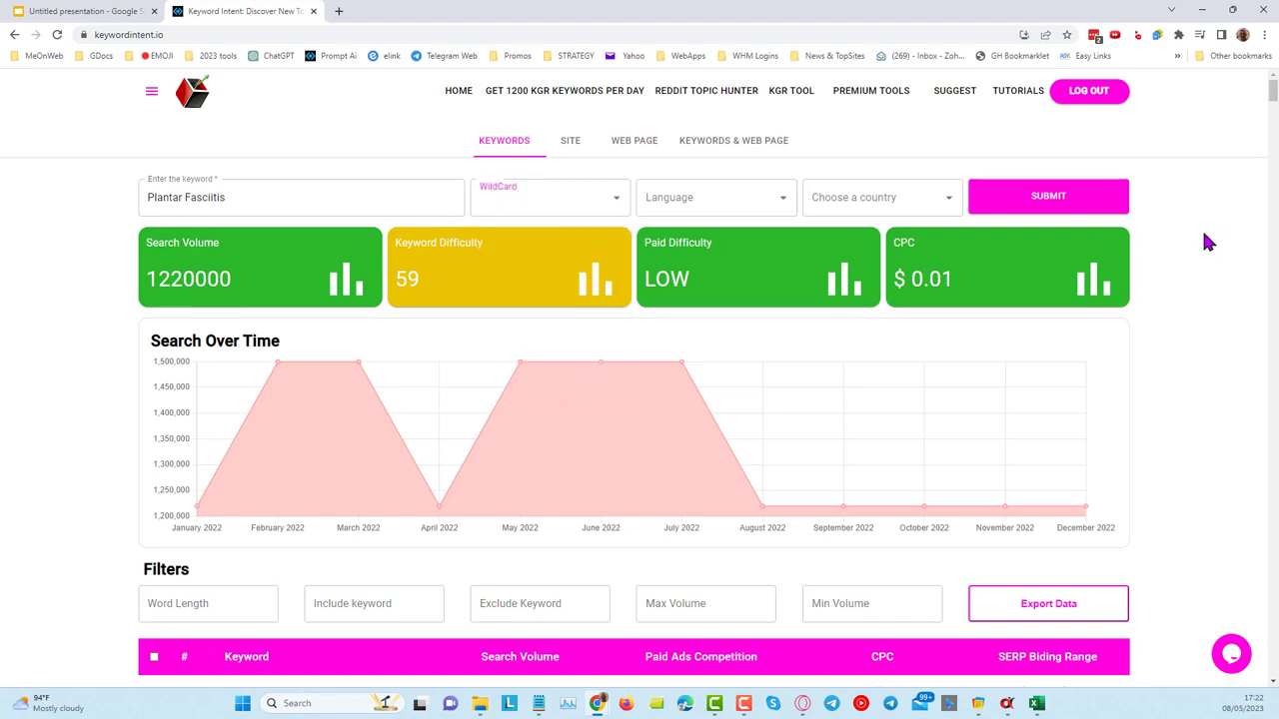
scroll(1162, 320, down, 3)
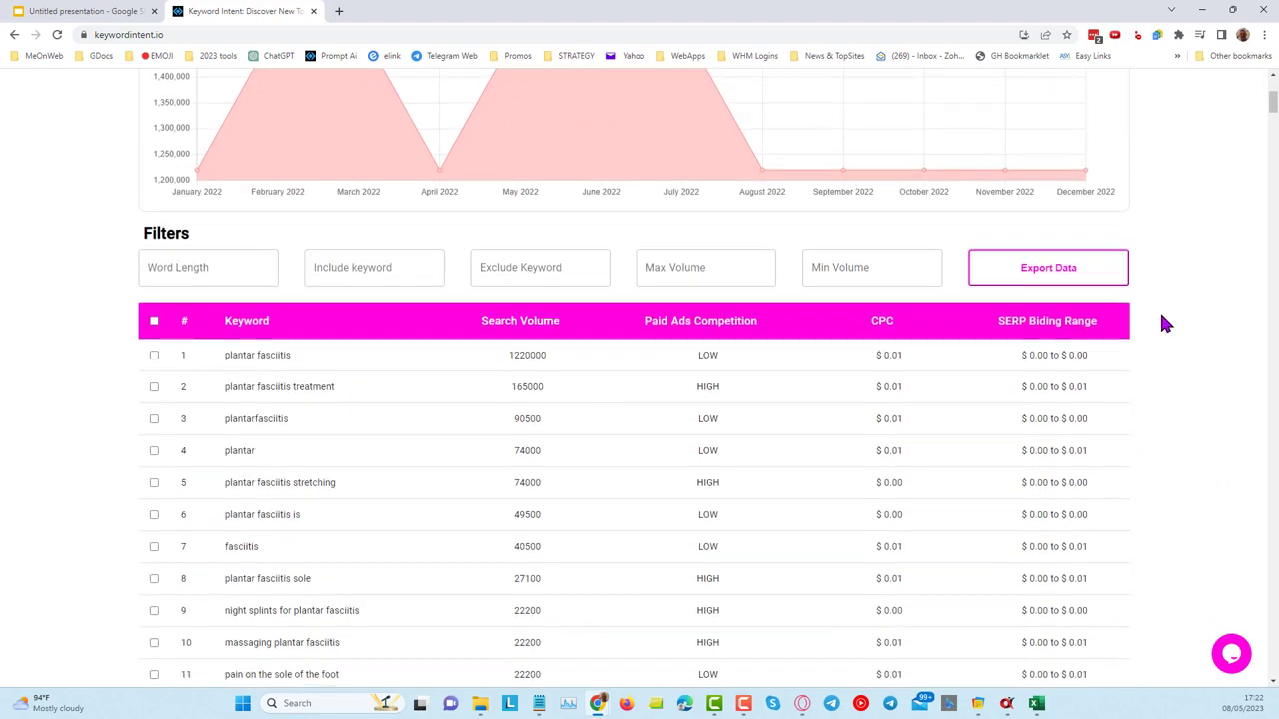
scroll(1162, 322, down, 2)
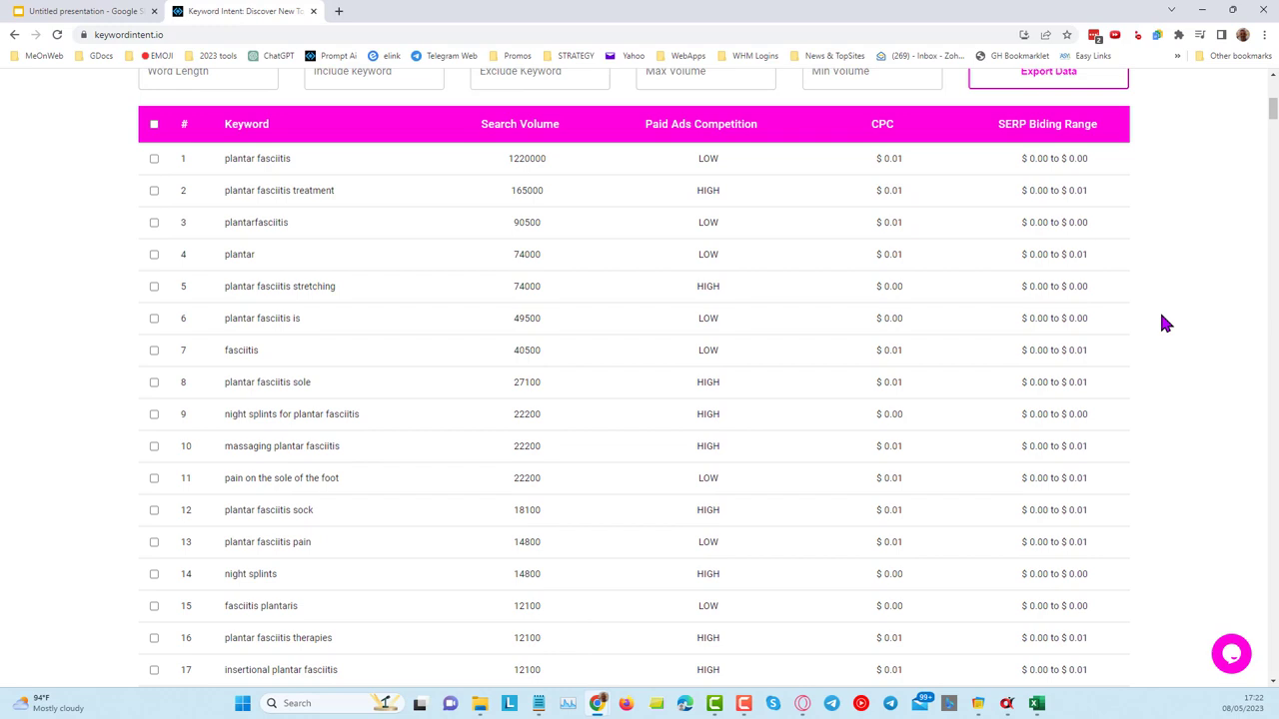
scroll(1162, 322, down, 1)
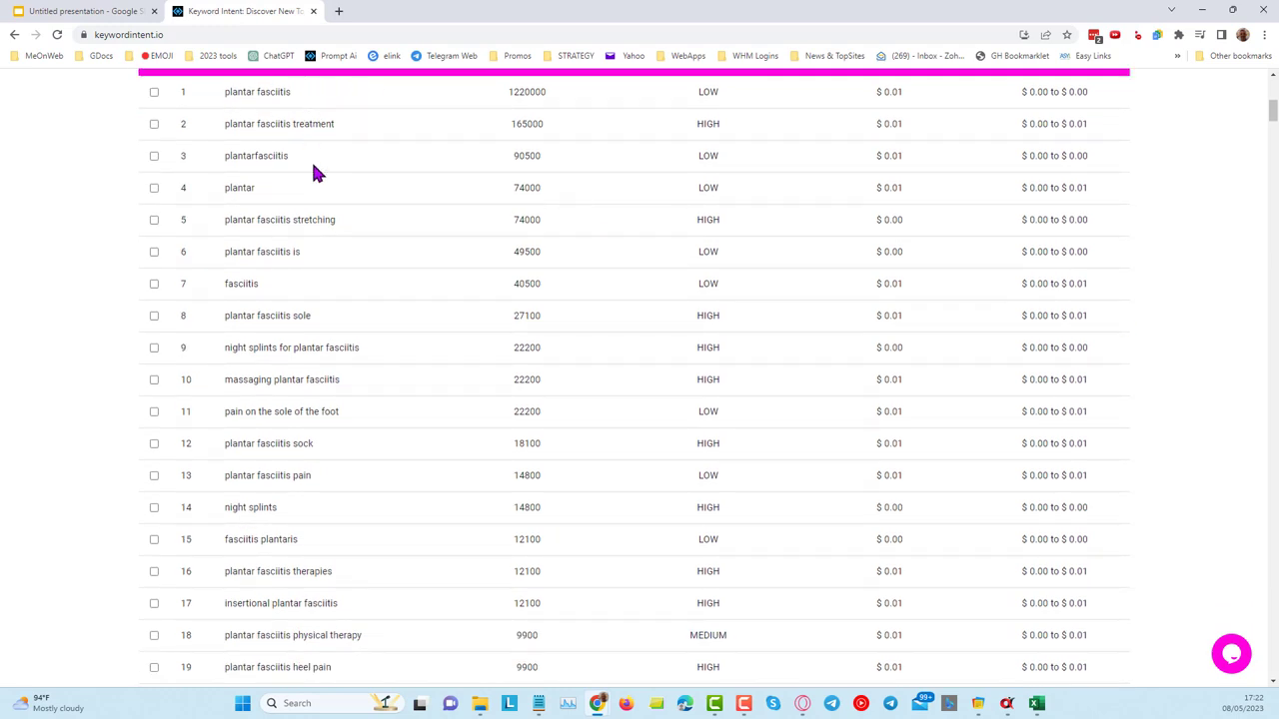
scroll(329, 206, down, 4)
scroll(322, 370, down, 2)
scroll(536, 420, down, 5)
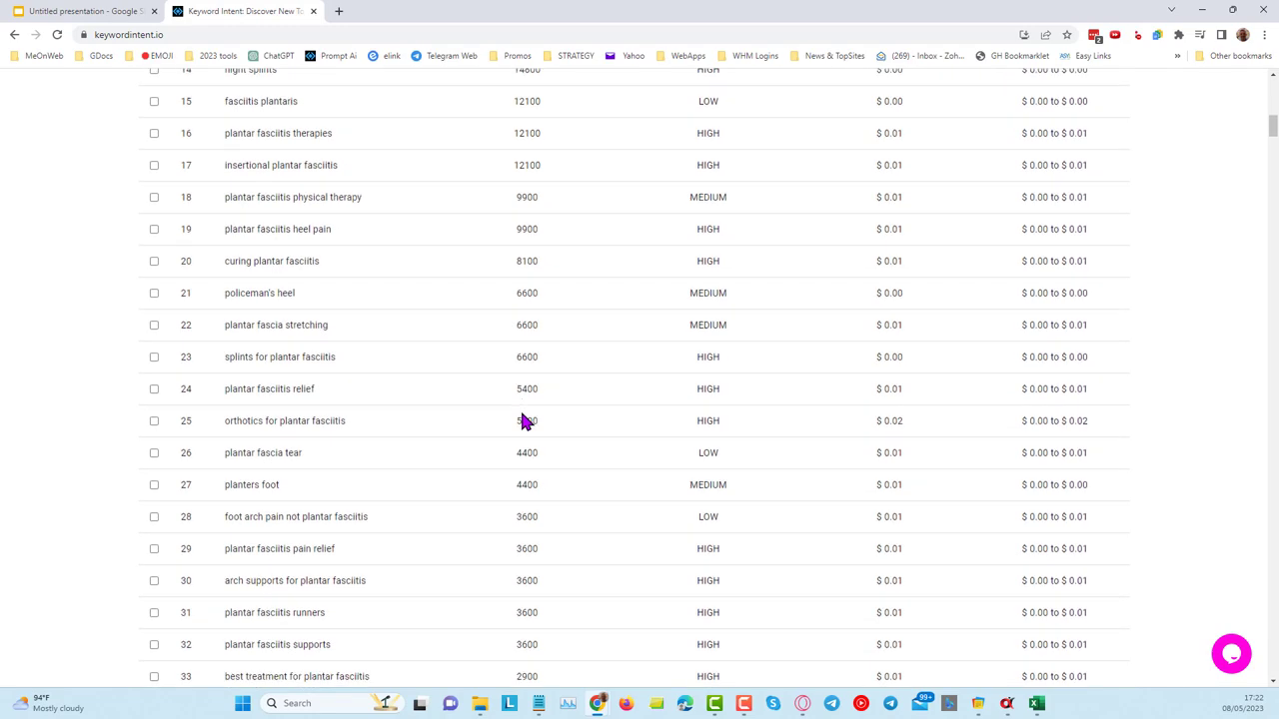
scroll(502, 403, down, 3)
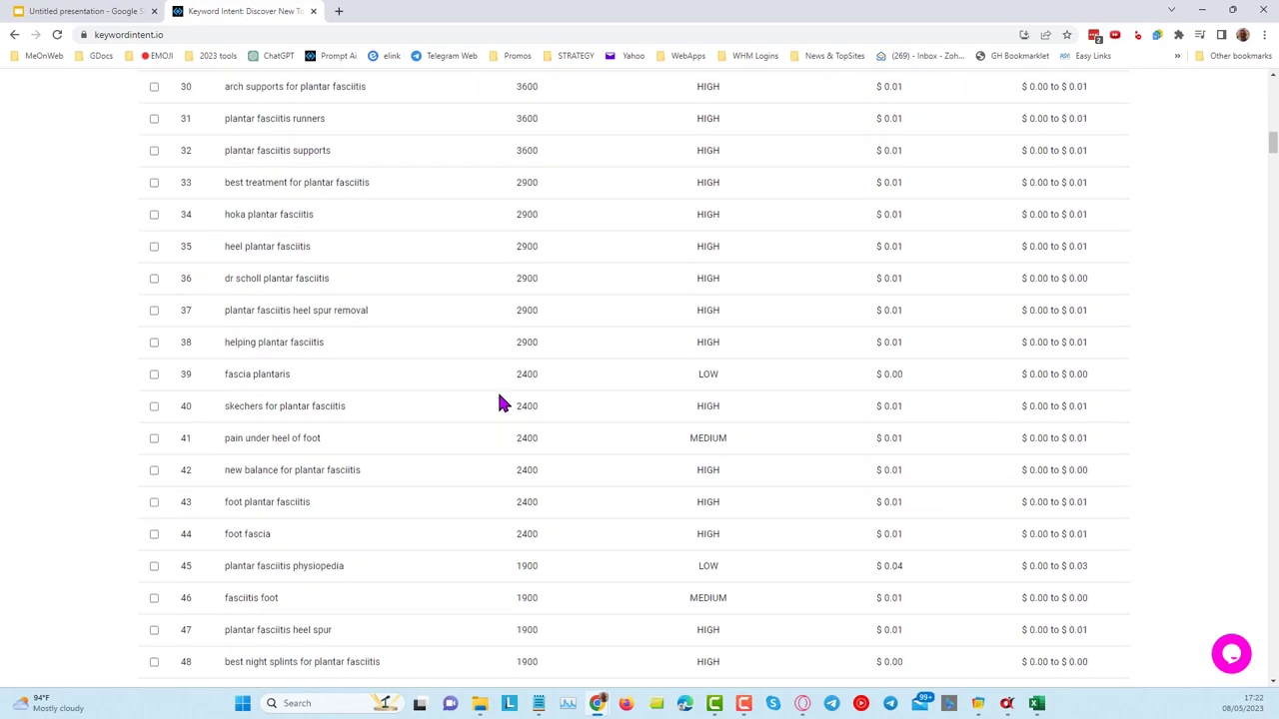